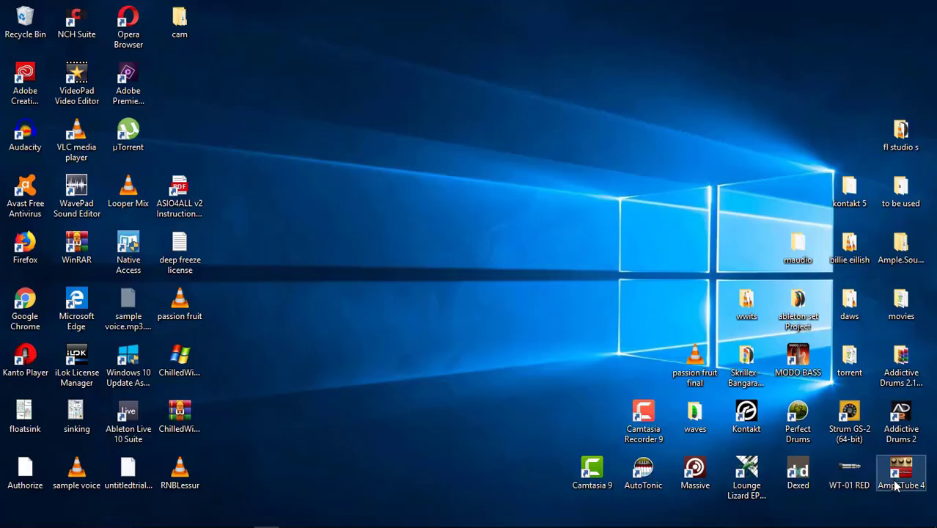
Bring the FL Studio project, with its empty playlist and four 808 drum channels, to the front.
mouse_move(215, 520)
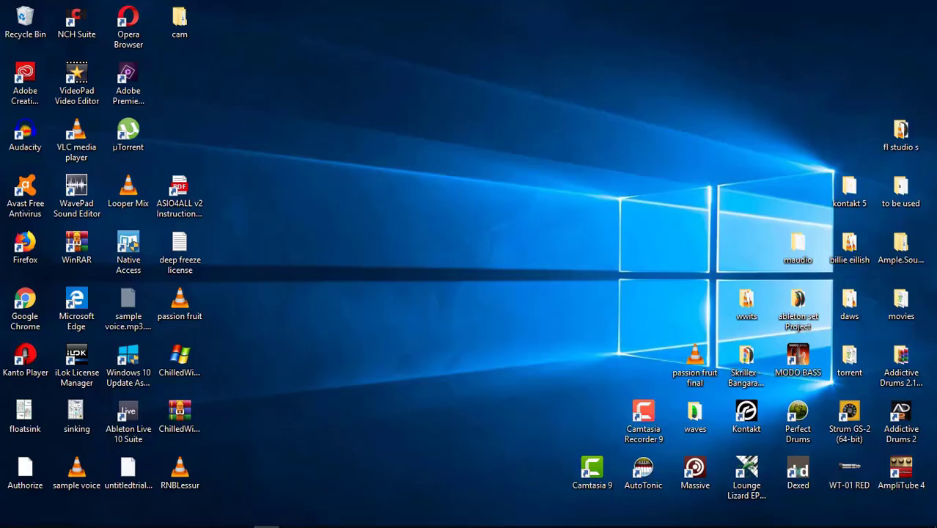
click(242, 519)
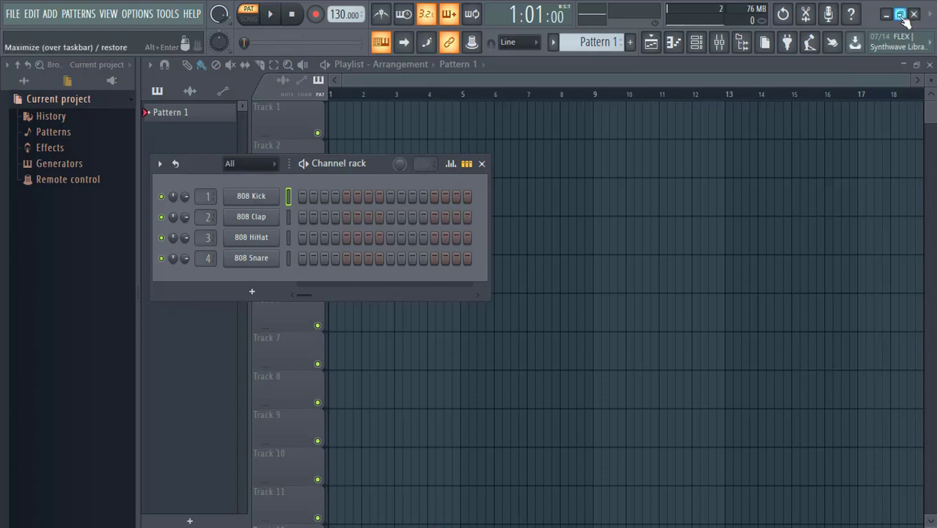
click(900, 14)
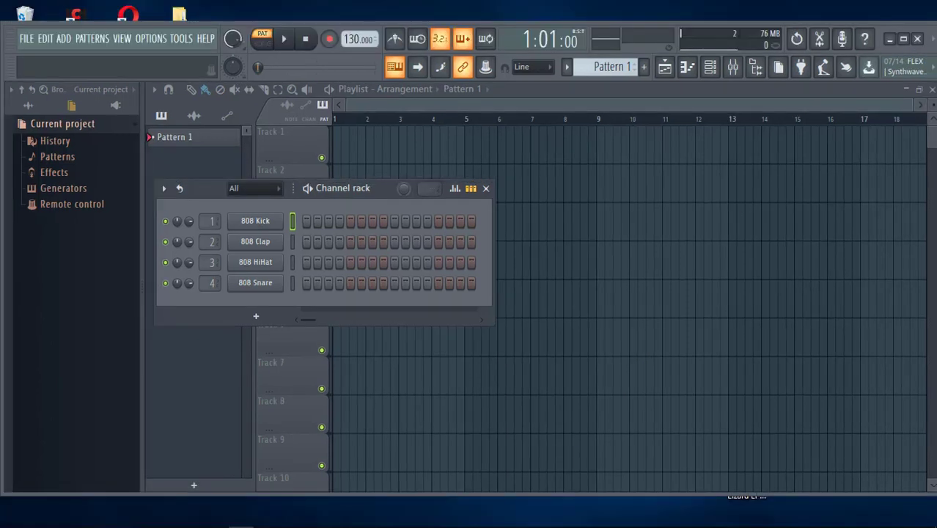
click(902, 39)
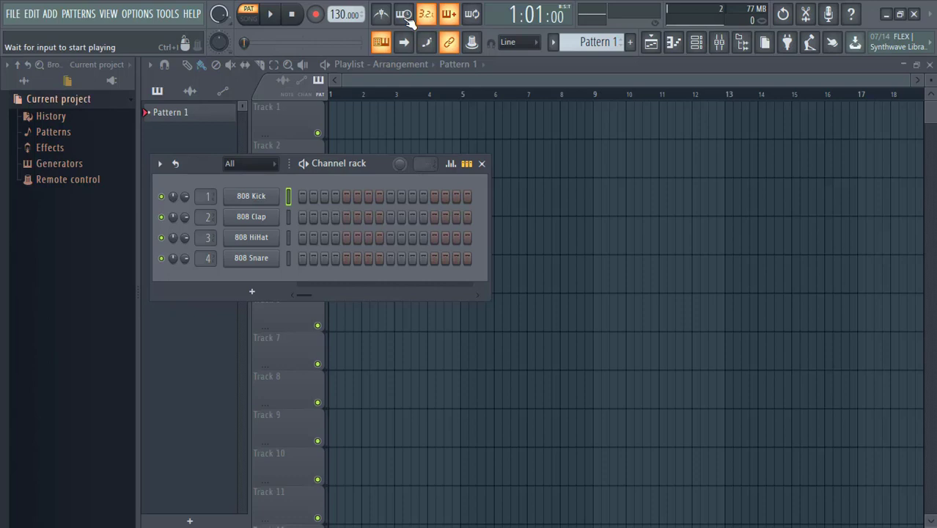
Toggle Wait for input on and back off, then enable Blend recording.
click(409, 16)
click(408, 18)
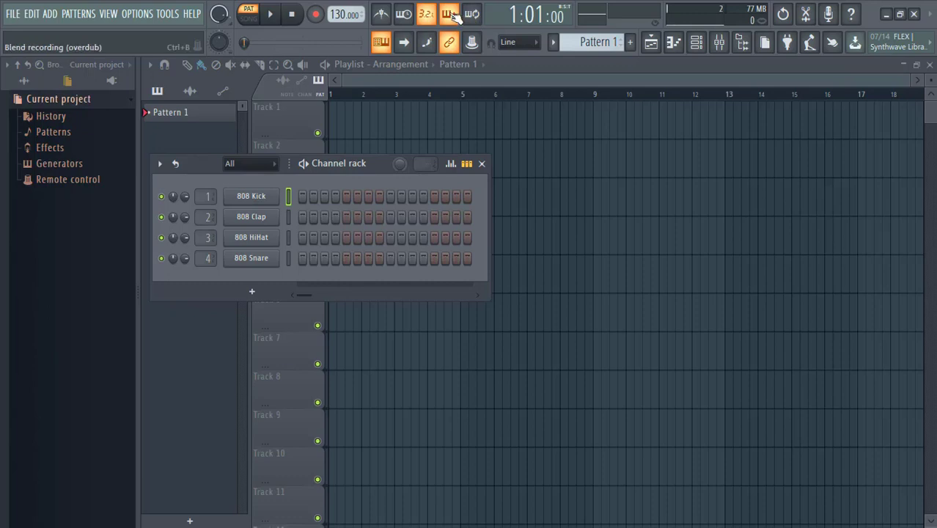
click(452, 16)
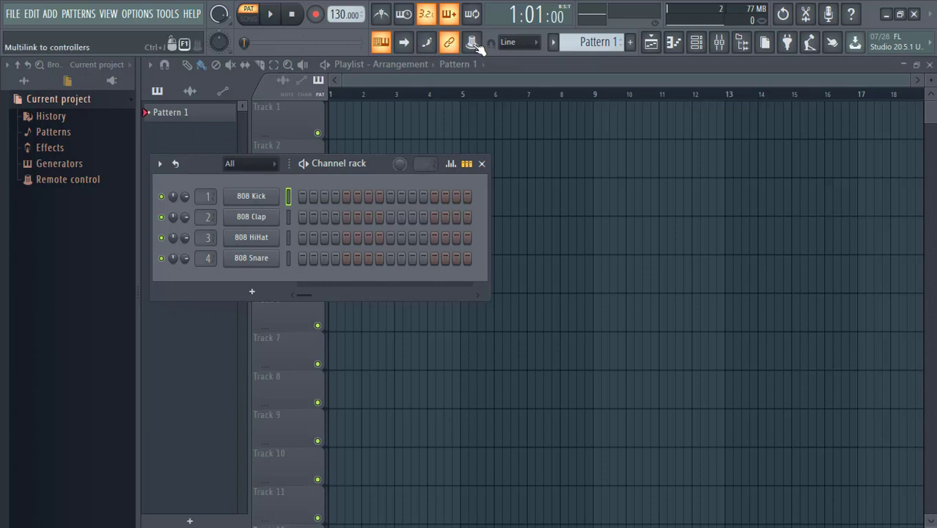
Open the Multilink to controllers options and close them again.
click(475, 42)
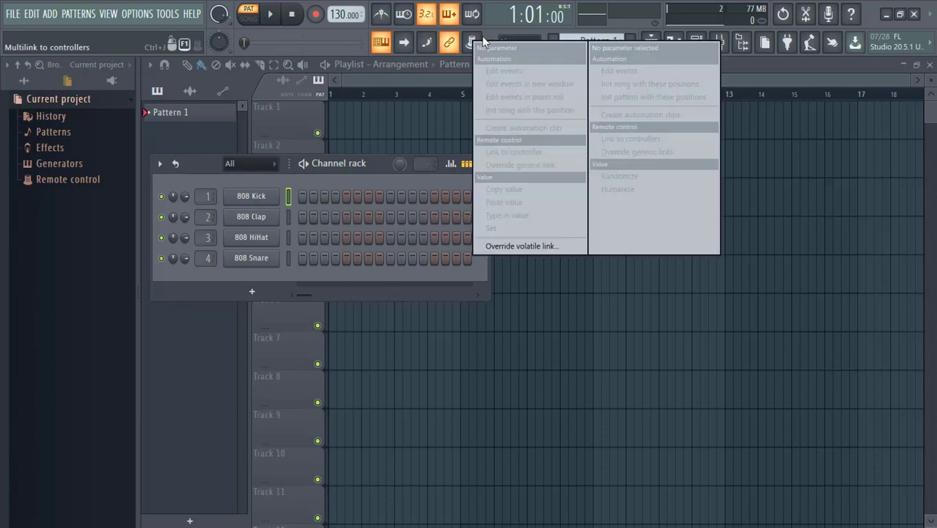
click(489, 29)
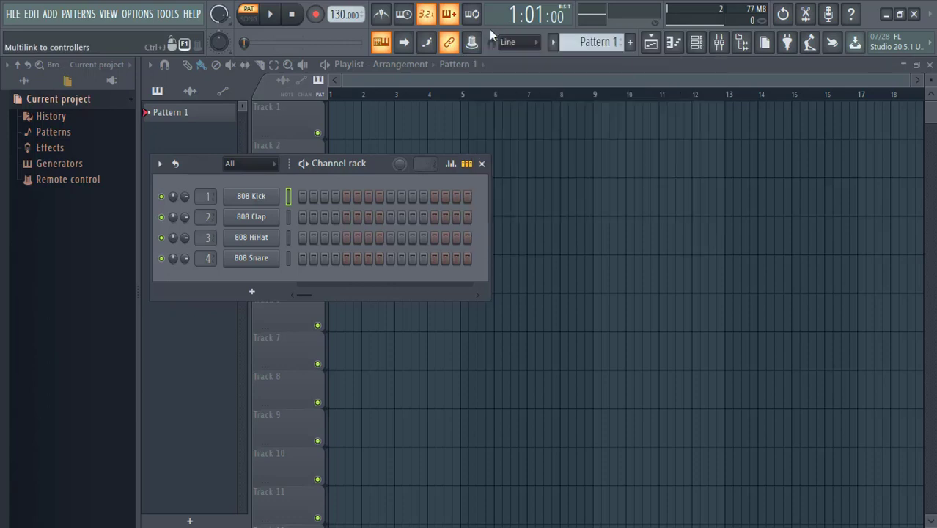
Bring up the recording-type question, dismiss it without choosing, then bring it back.
click(315, 15)
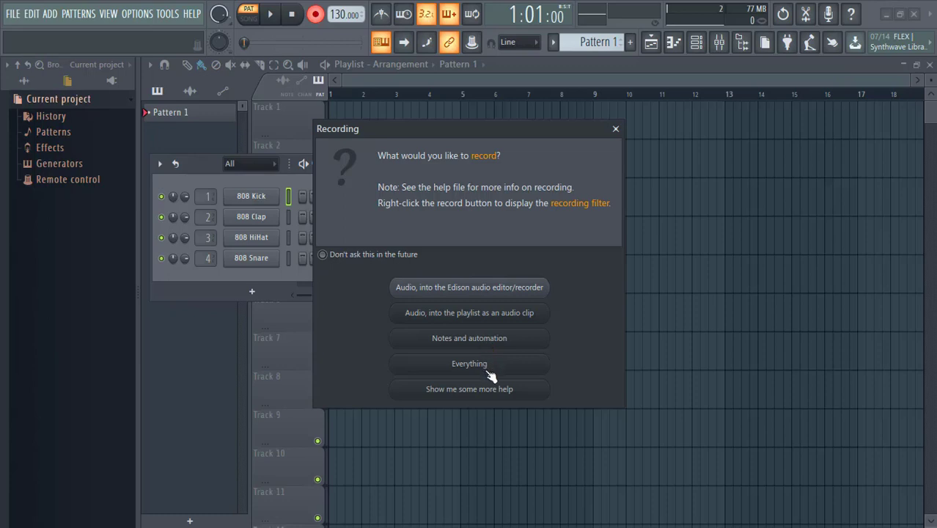
click(615, 129)
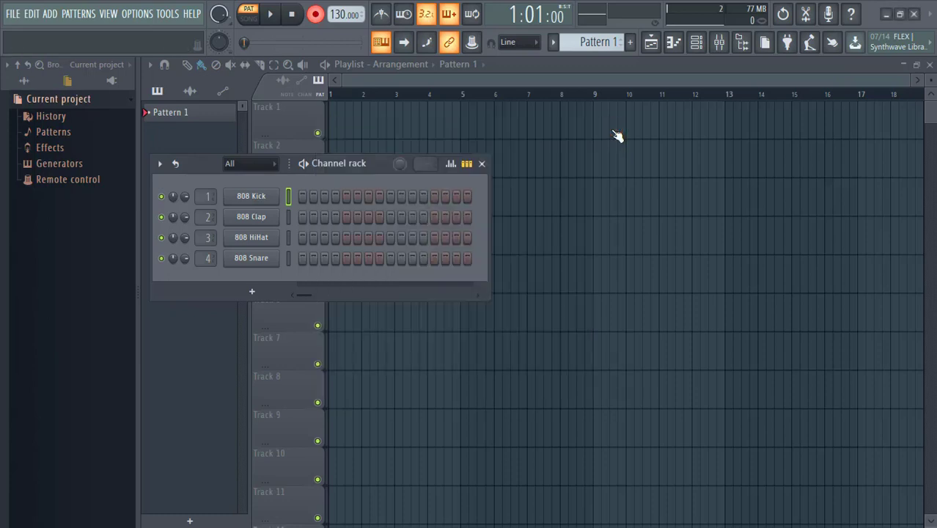
click(315, 14)
Record notes and automation, test playback with Wait for input, then switch to SONG mode.
click(446, 341)
click(408, 14)
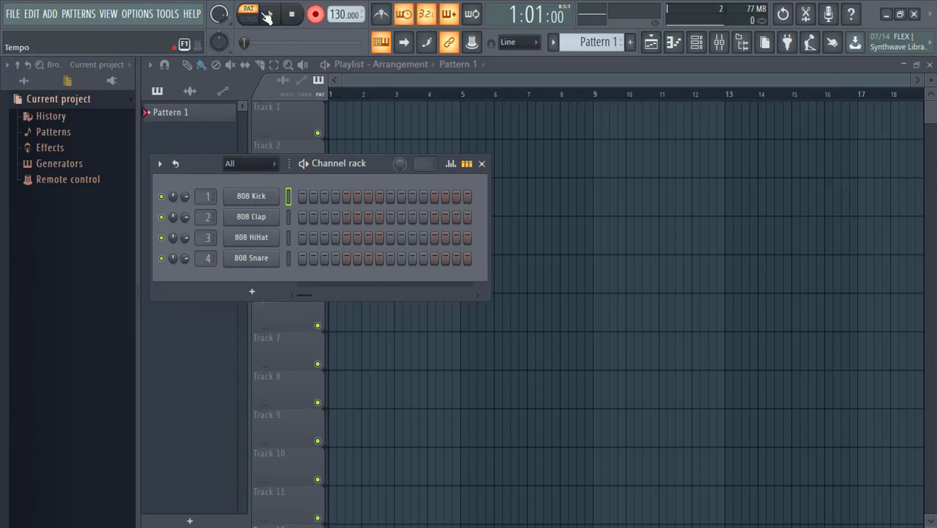
click(268, 14)
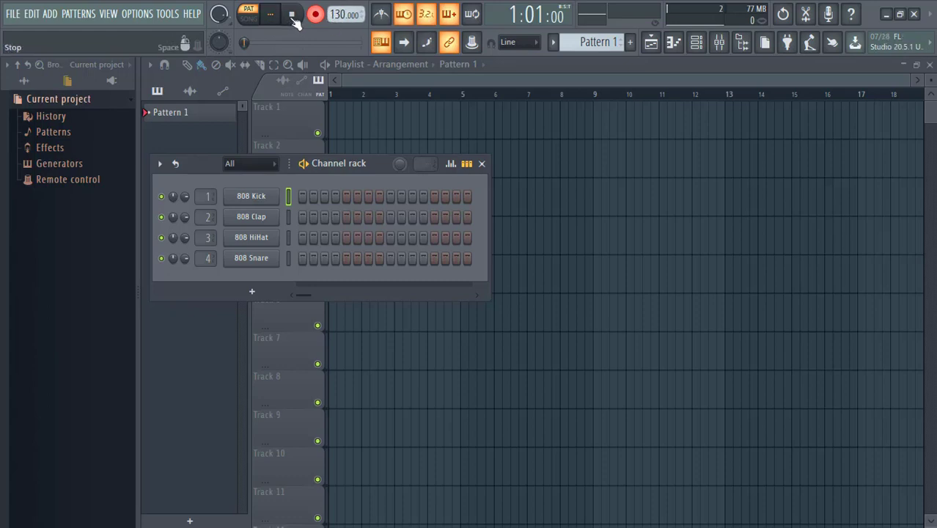
click(402, 16)
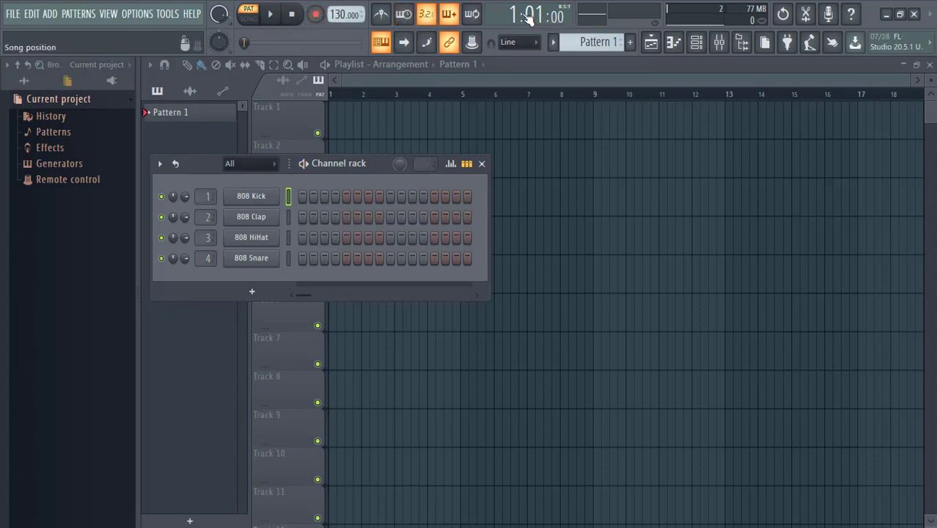
click(368, 96)
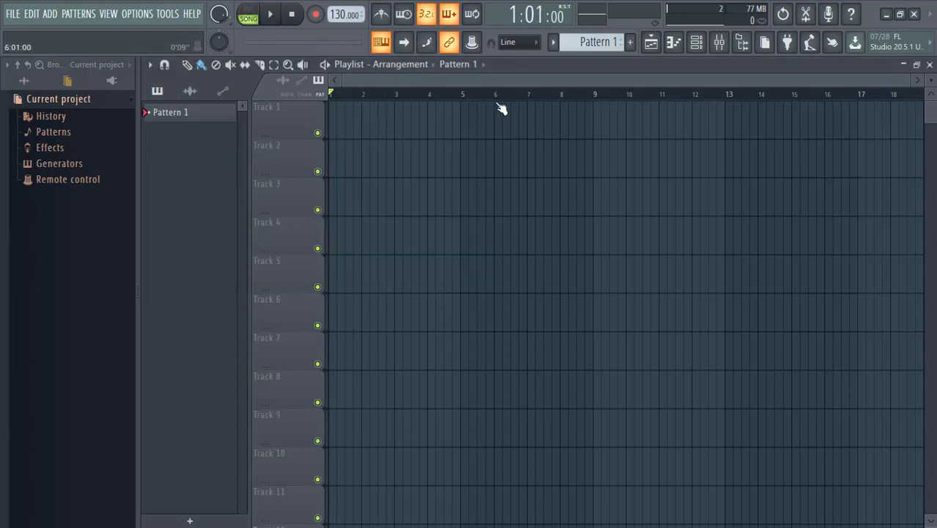
click(349, 99)
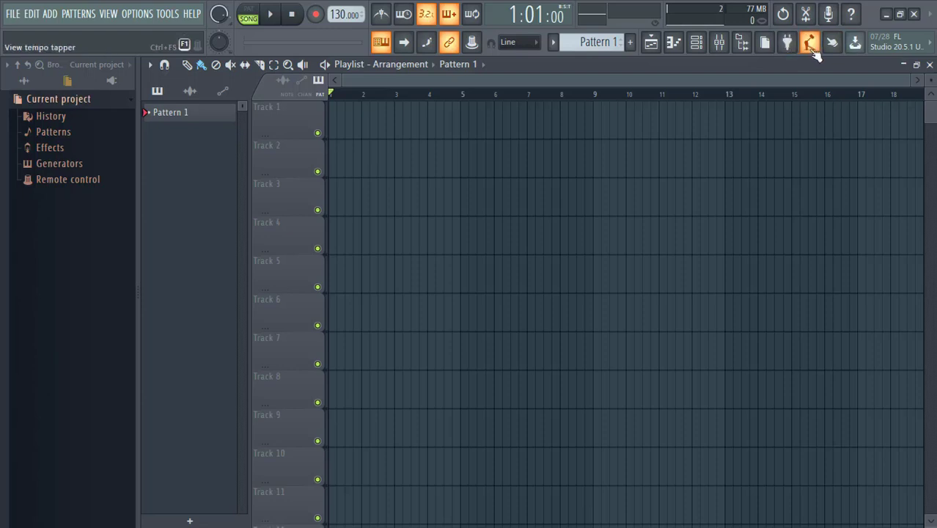
Tap a beat in the Tempo tapper to set the project tempo to 126 BPM.
click(813, 50)
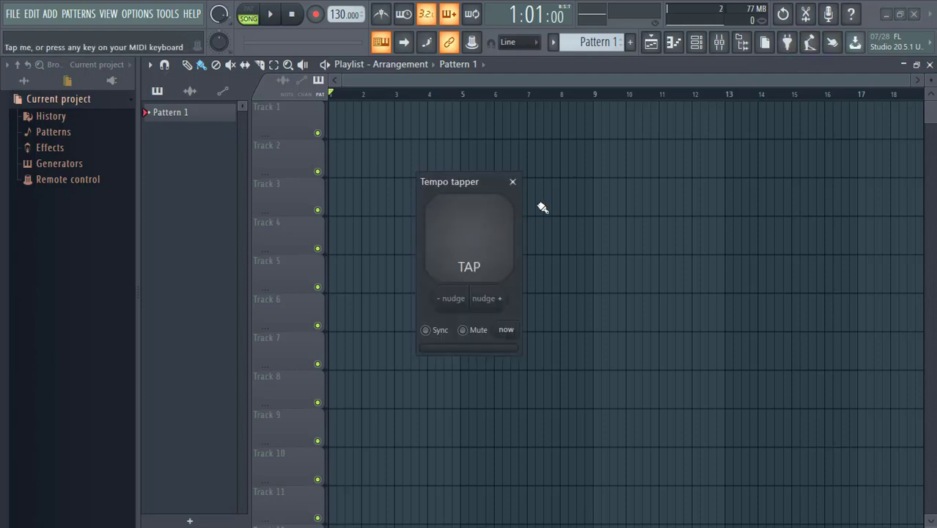
click(514, 183)
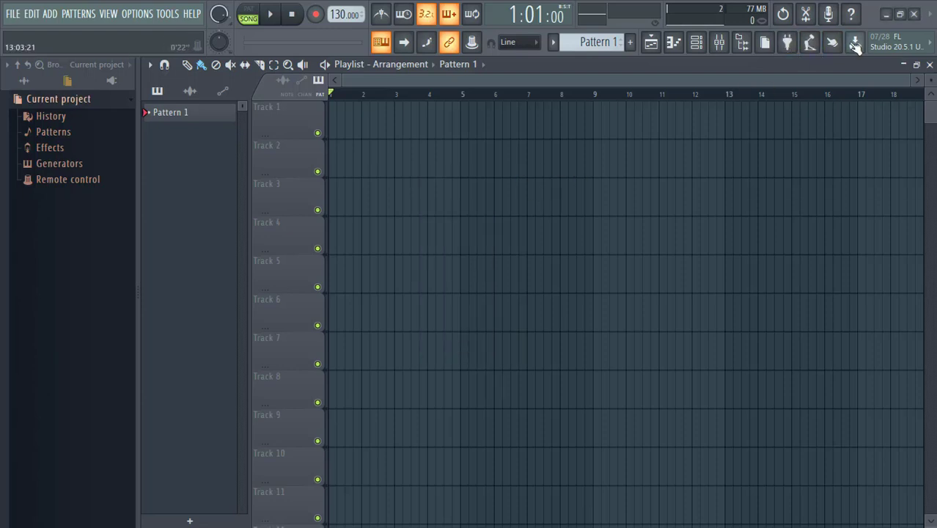
click(810, 44)
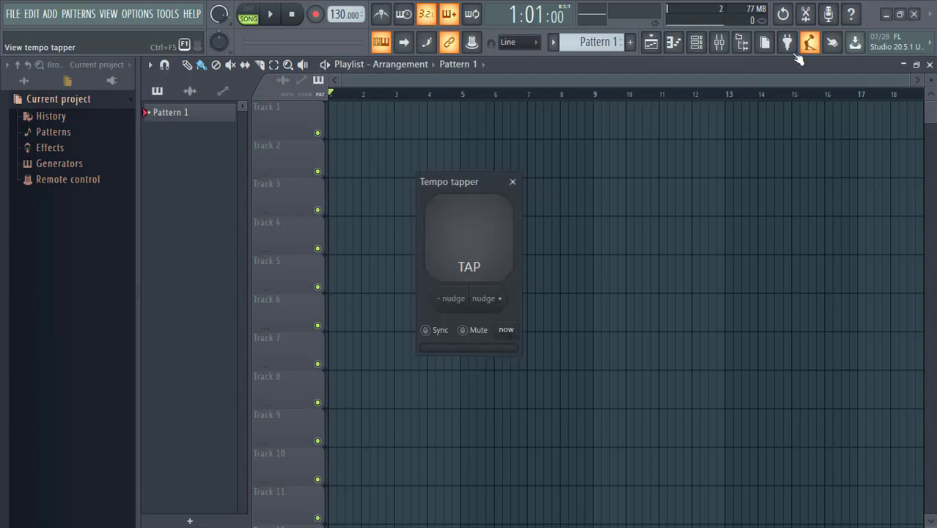
click(473, 254)
click(473, 253)
click(473, 254)
click(473, 253)
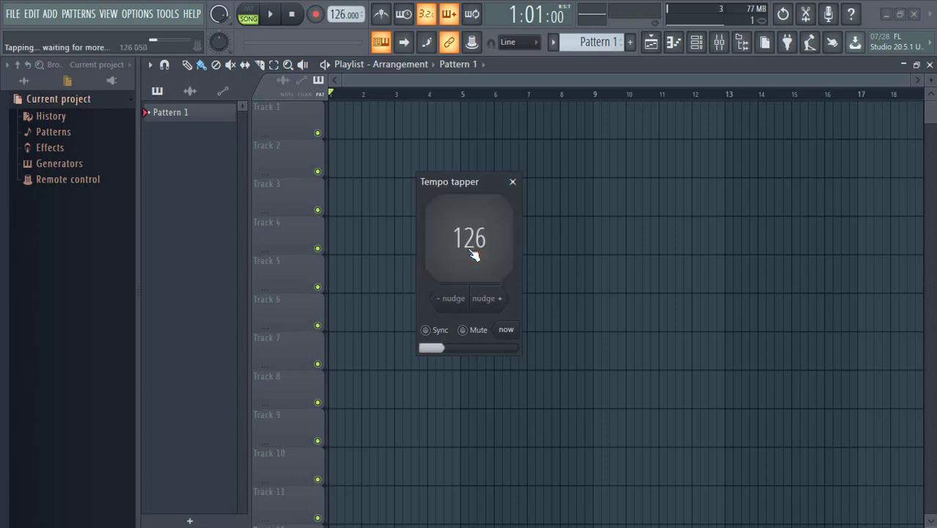
click(512, 182)
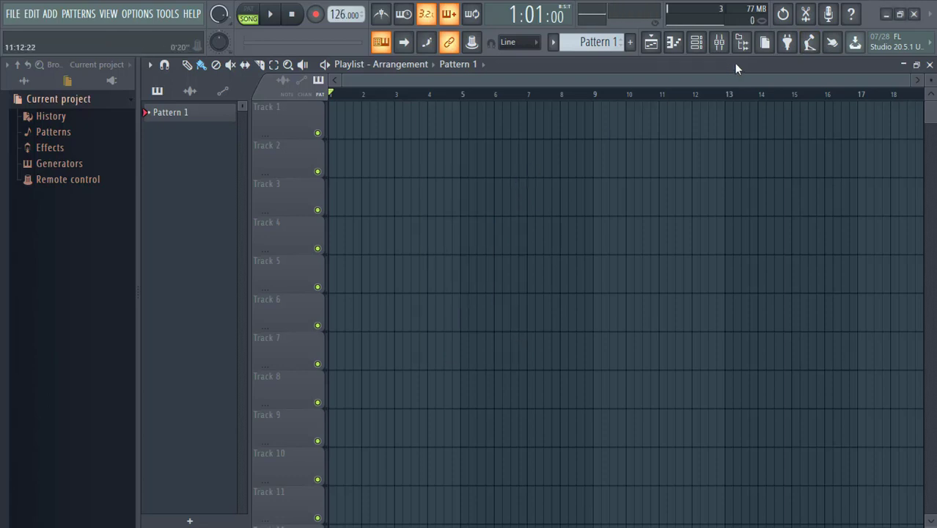
click(768, 47)
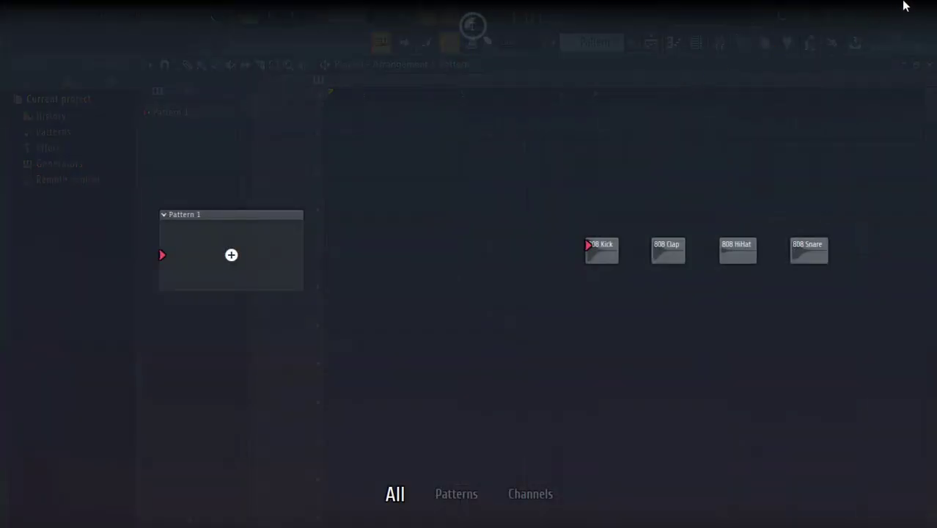
click(347, 136)
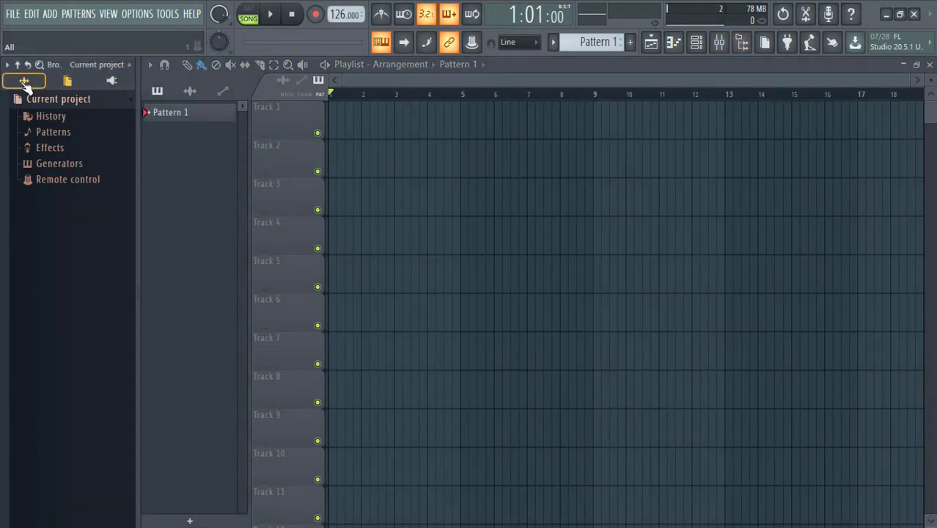
click(111, 81)
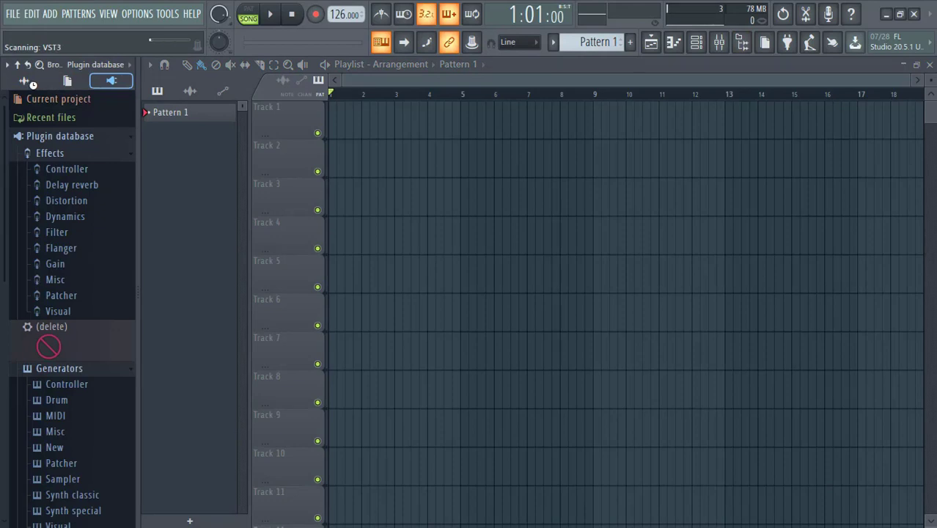
click(31, 83)
click(112, 82)
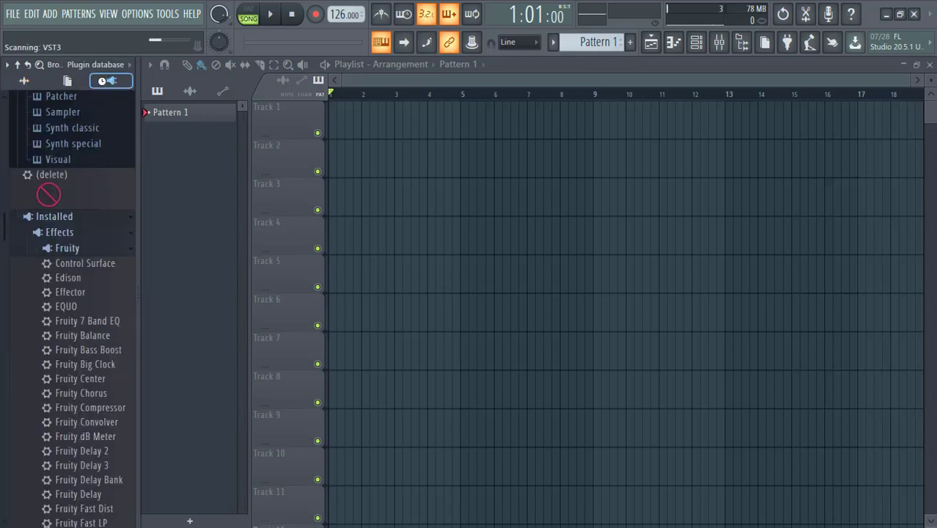
click(719, 43)
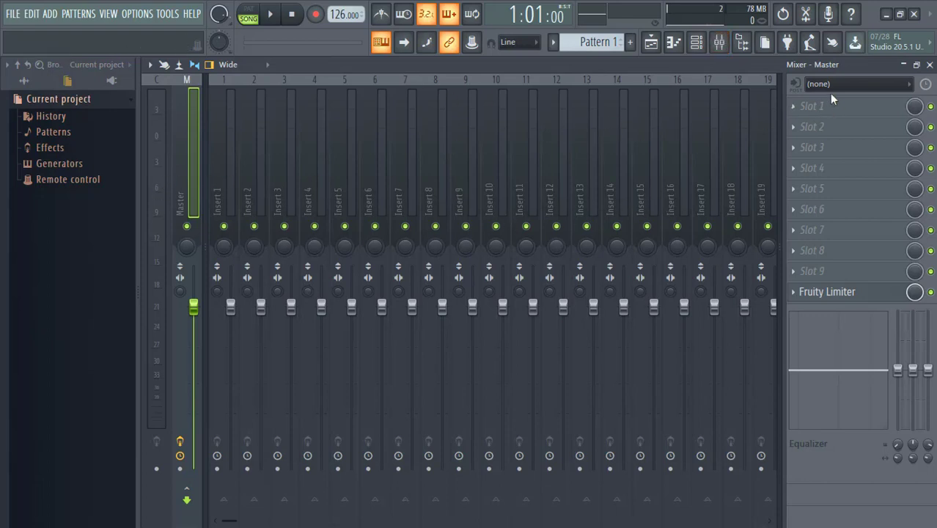
click(222, 177)
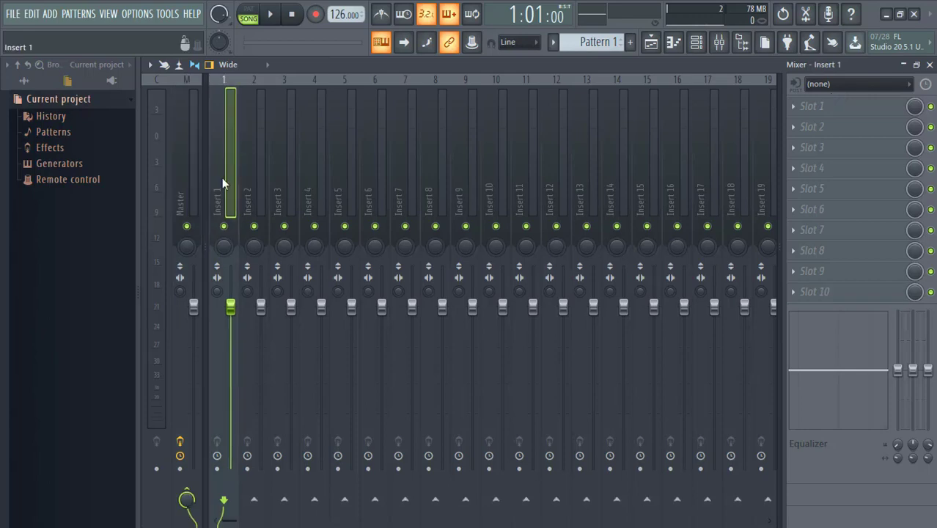
click(656, 47)
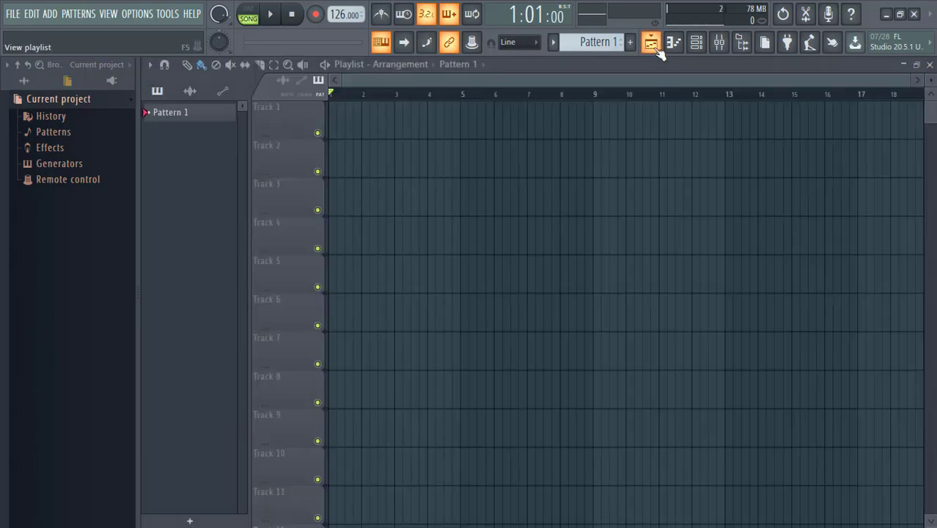
click(696, 47)
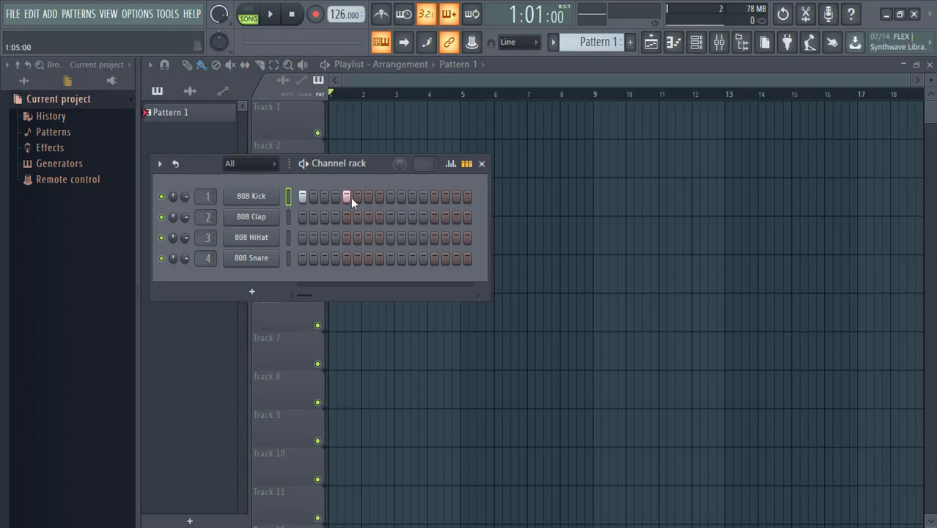
Add a kick hit on step 13 and play the beat back once.
click(435, 196)
click(270, 15)
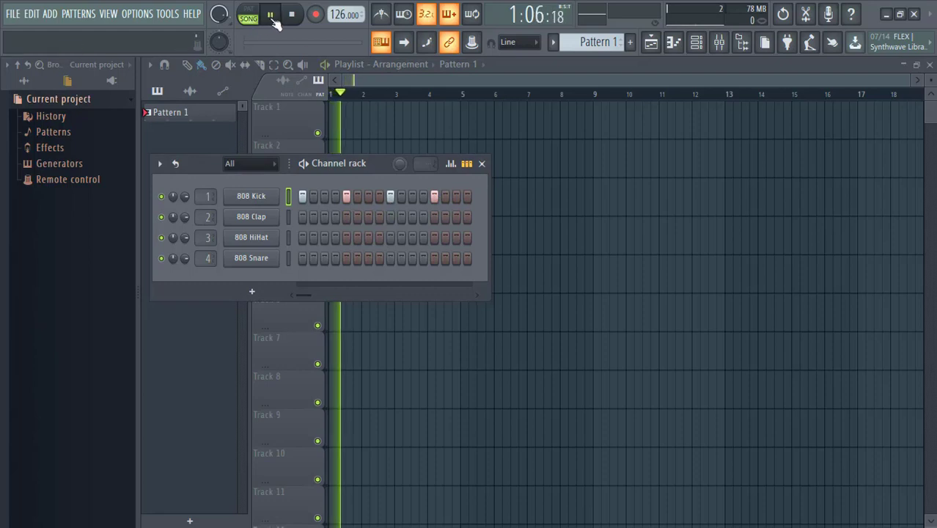
click(293, 15)
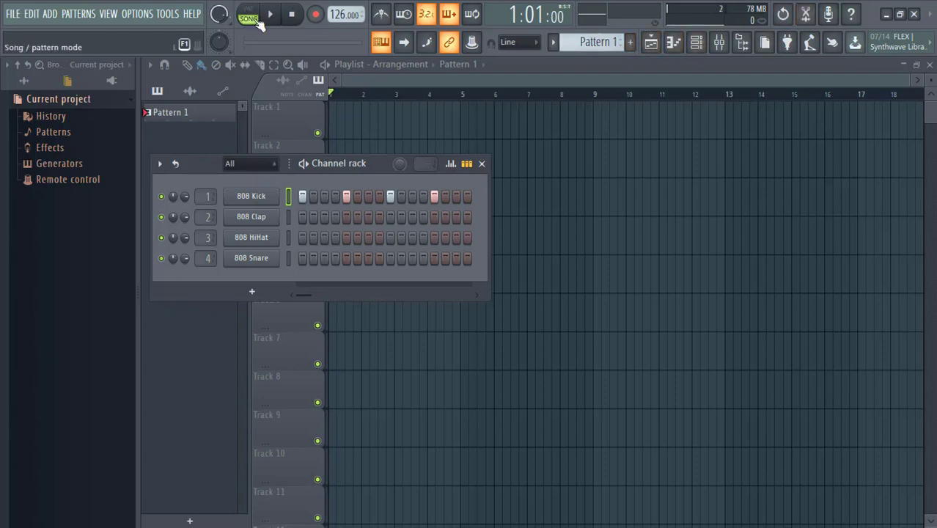
Play the pattern in PAT mode, check the Mixer, and set the kick's insert to 5.
click(249, 16)
click(270, 15)
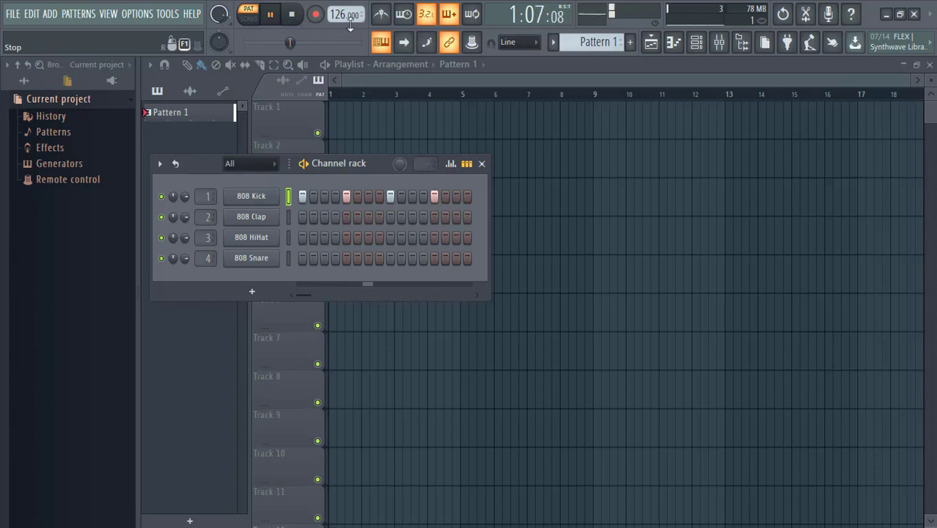
click(720, 44)
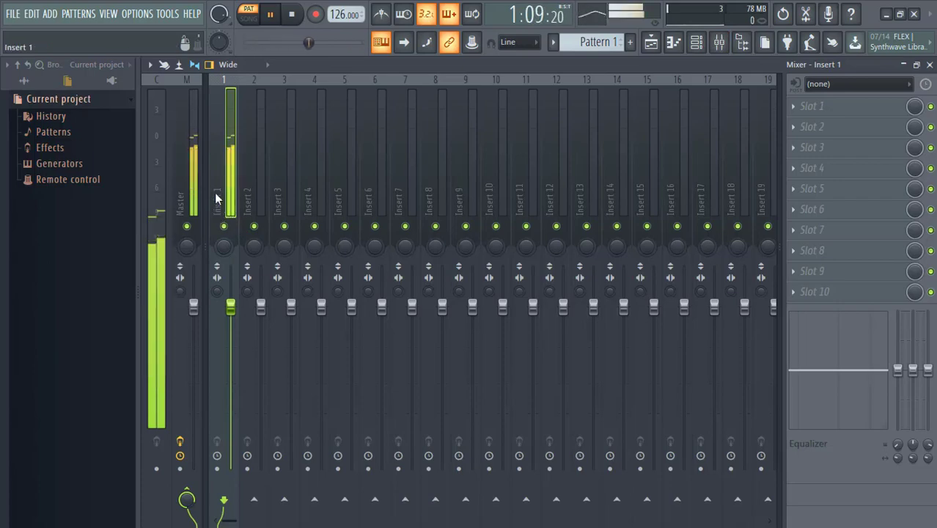
click(718, 43)
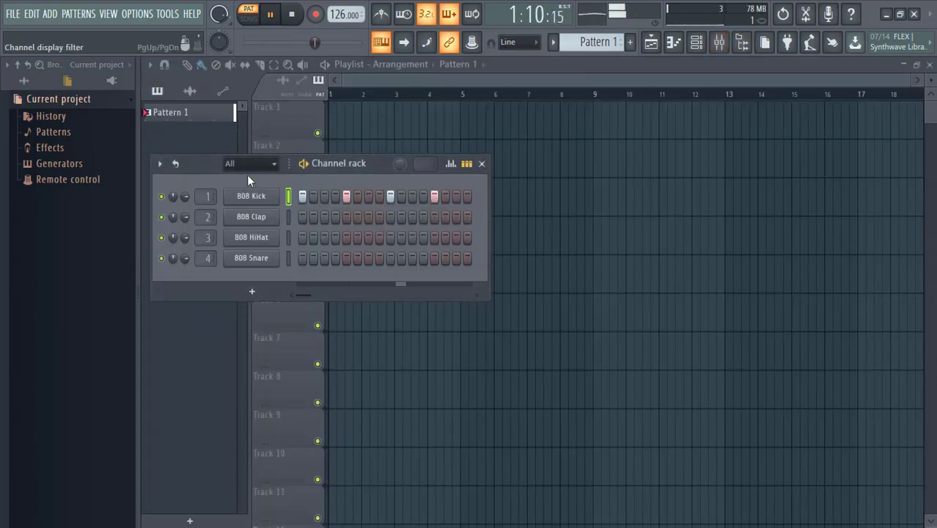
scroll(197, 197, up, 1)
scroll(197, 198, up, 4)
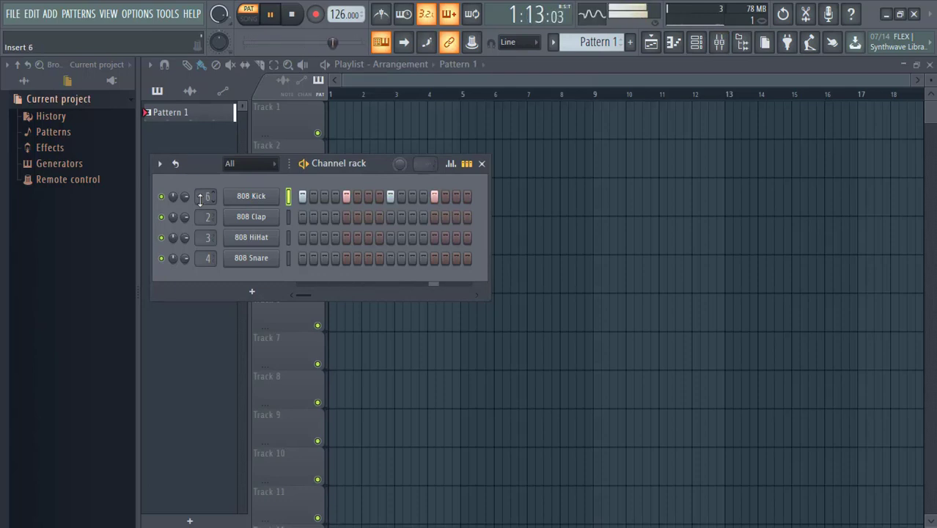
scroll(199, 198, down, 1)
Show the plugin database and collapse the Fruity, VST3, New and VST effects folders.
click(112, 80)
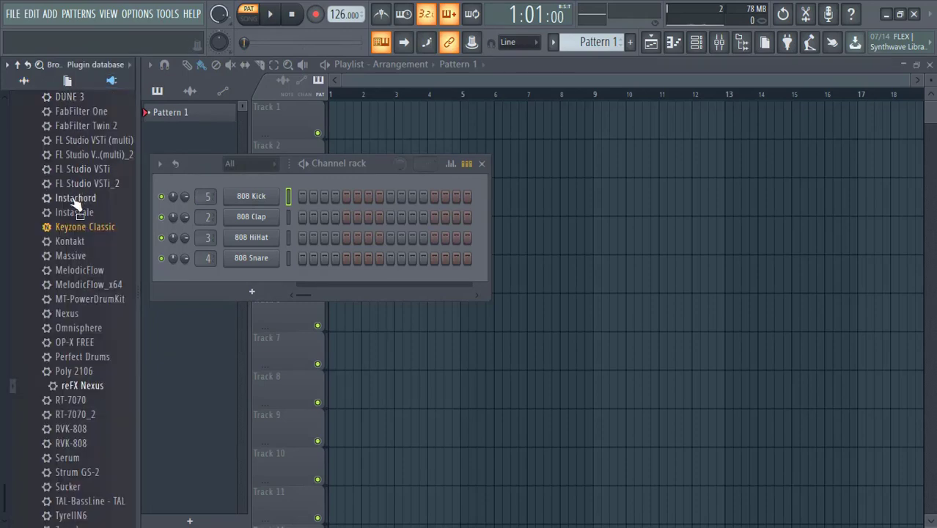
scroll(76, 224, down, 5)
scroll(73, 224, down, 20)
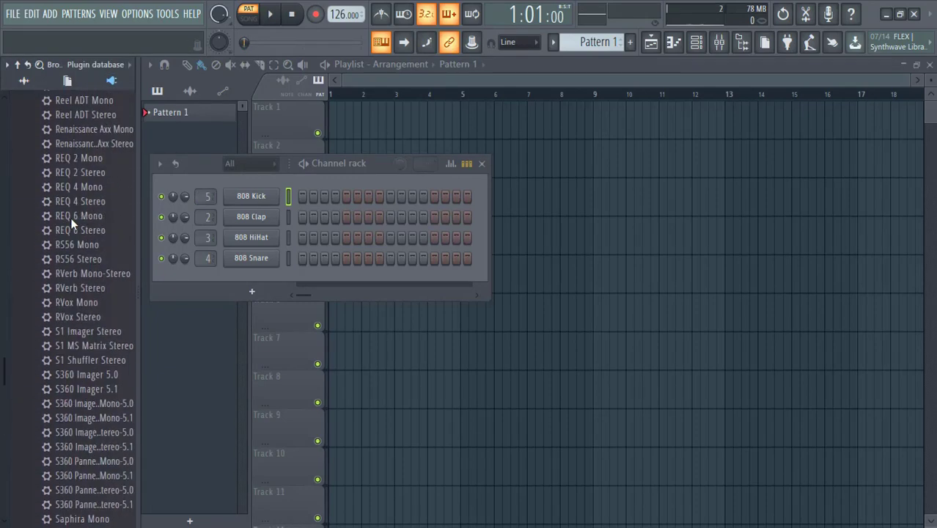
scroll(71, 218, up, 20)
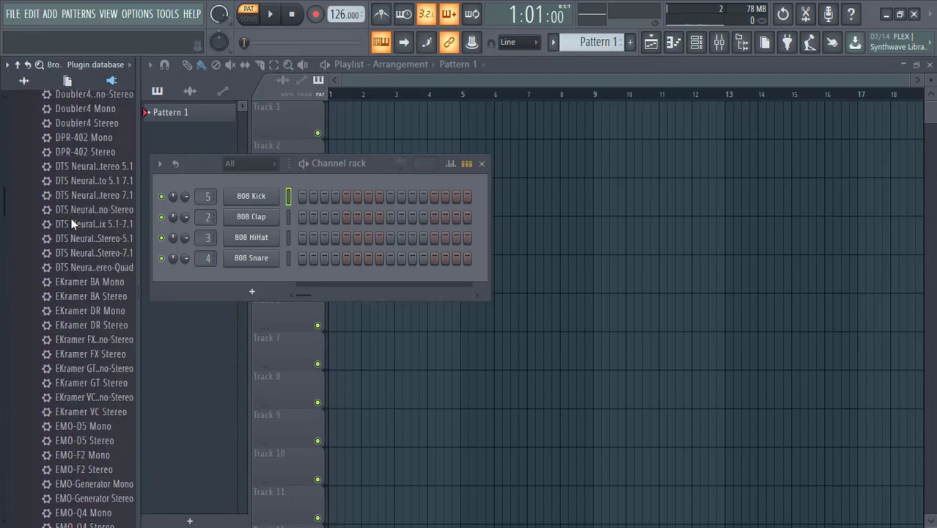
scroll(70, 217, up, 20)
scroll(70, 217, down, 8)
click(71, 145)
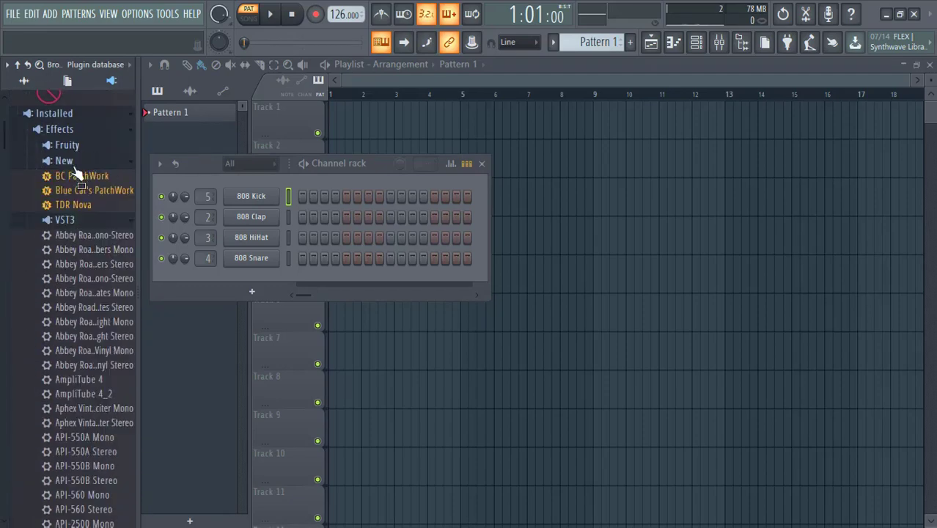
click(79, 221)
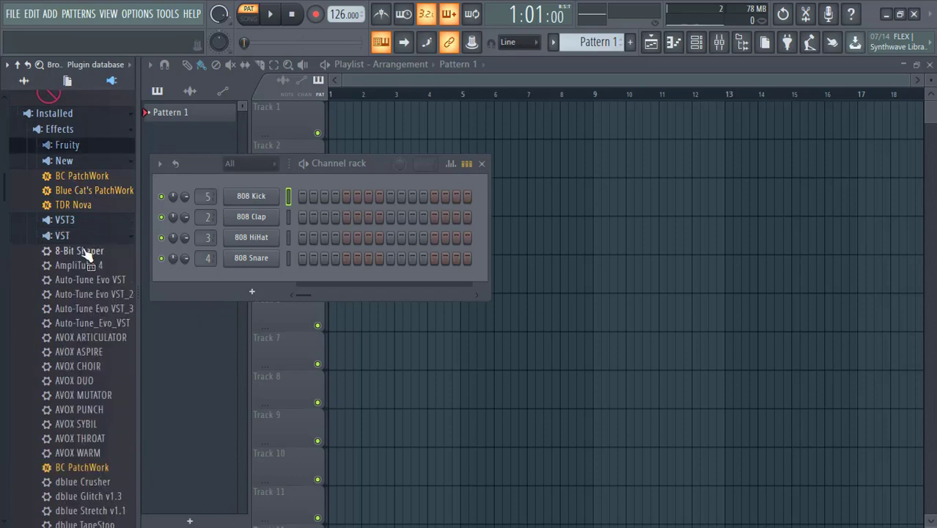
click(91, 164)
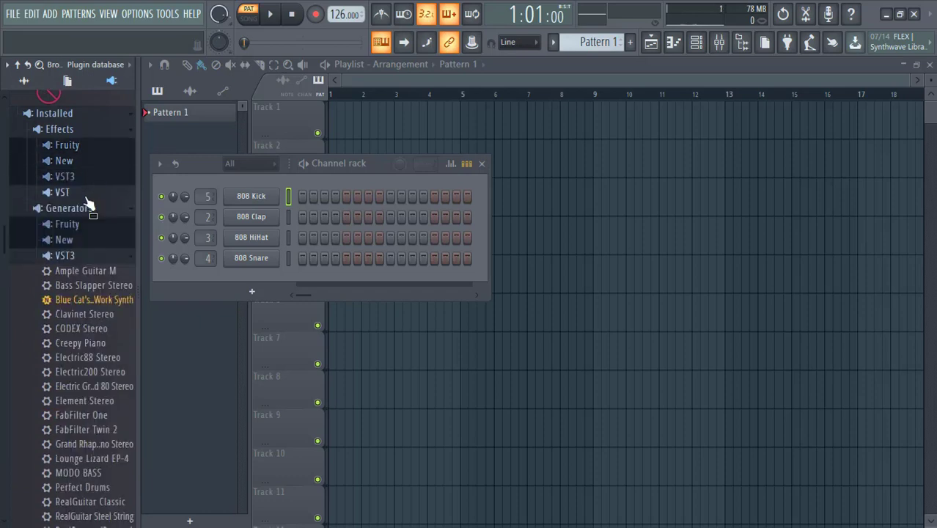
click(89, 195)
Drag BooBass from Generators > Fruity into the Channel rack and place its window beside it.
click(81, 240)
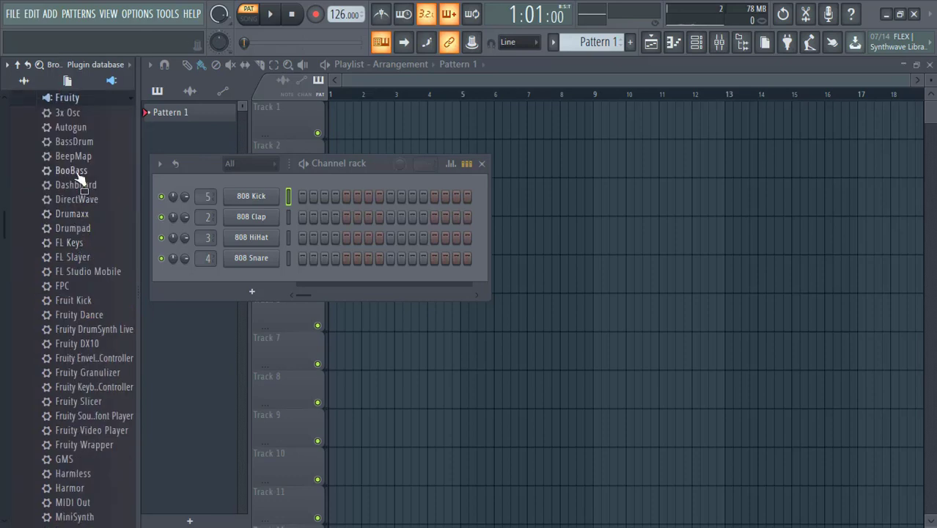
drag(79, 176, 249, 278)
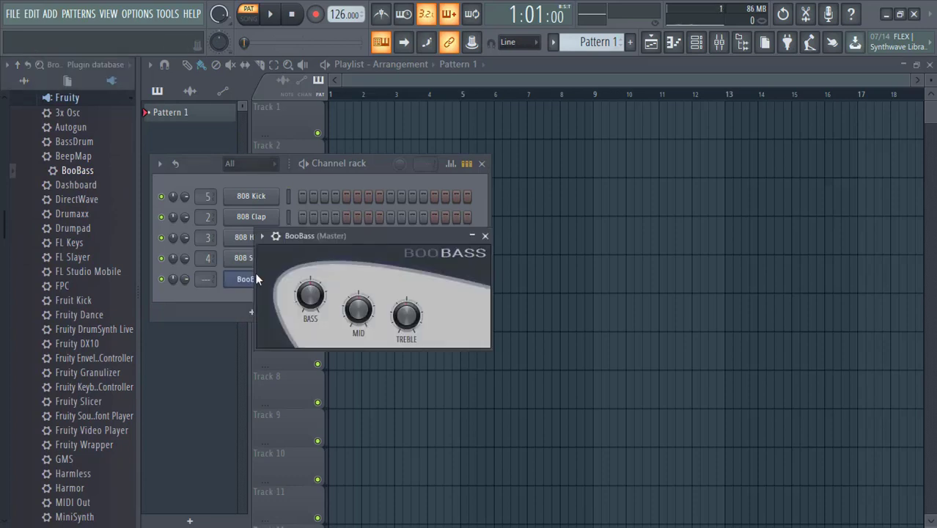
drag(331, 240, 602, 167)
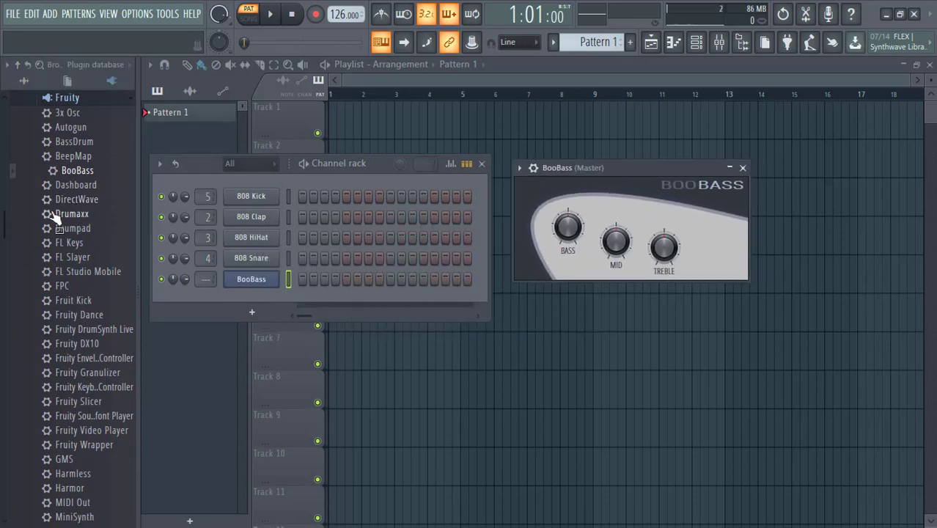
right_click(247, 285)
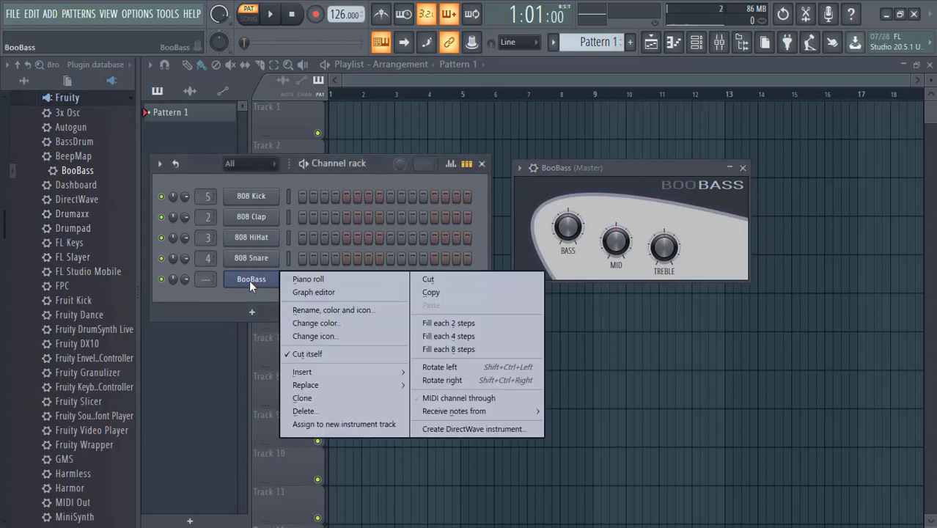
click(243, 295)
click(251, 312)
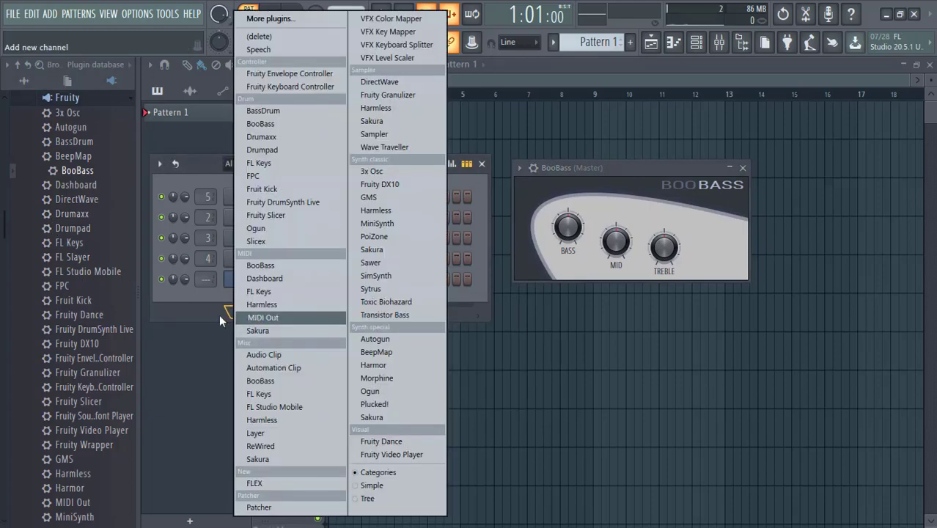
click(216, 314)
click(251, 310)
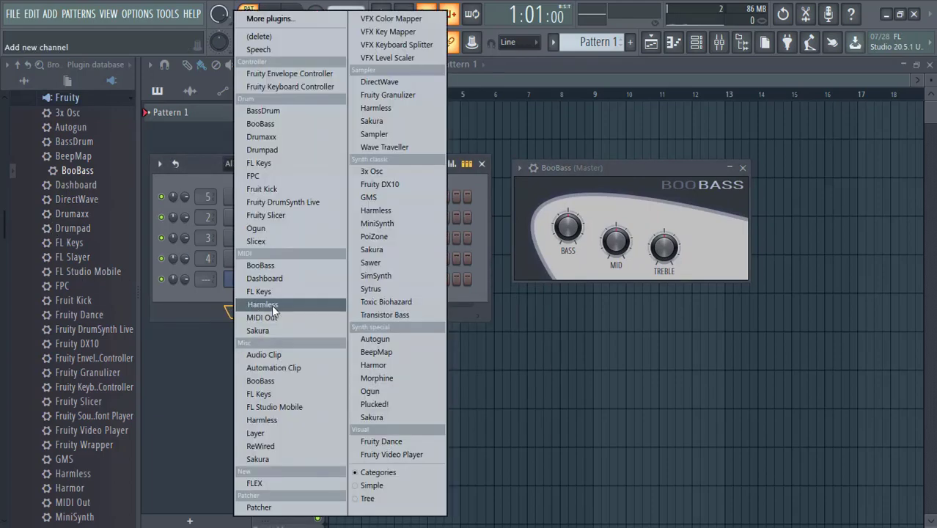
click(299, 20)
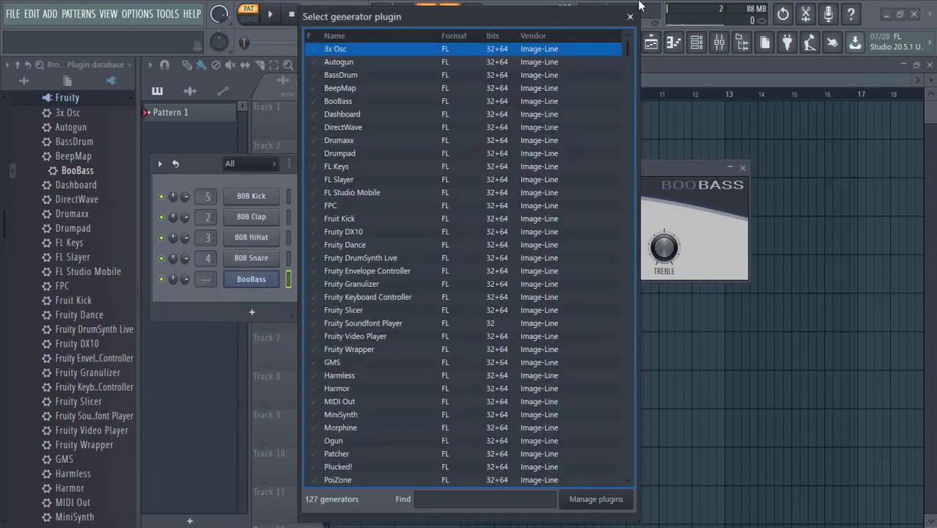
click(629, 16)
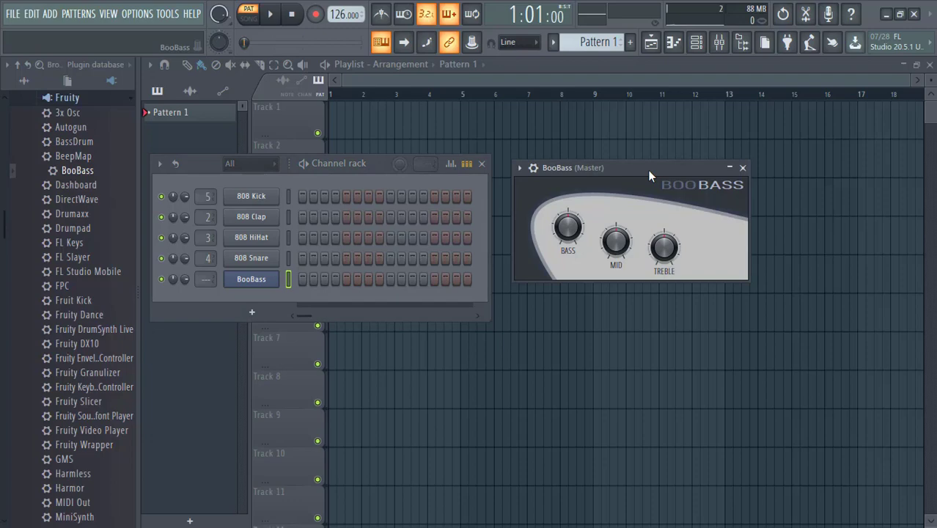
In MIDI settings, select WORLDE as both the output and input device.
click(167, 14)
mouse_move(123, 20)
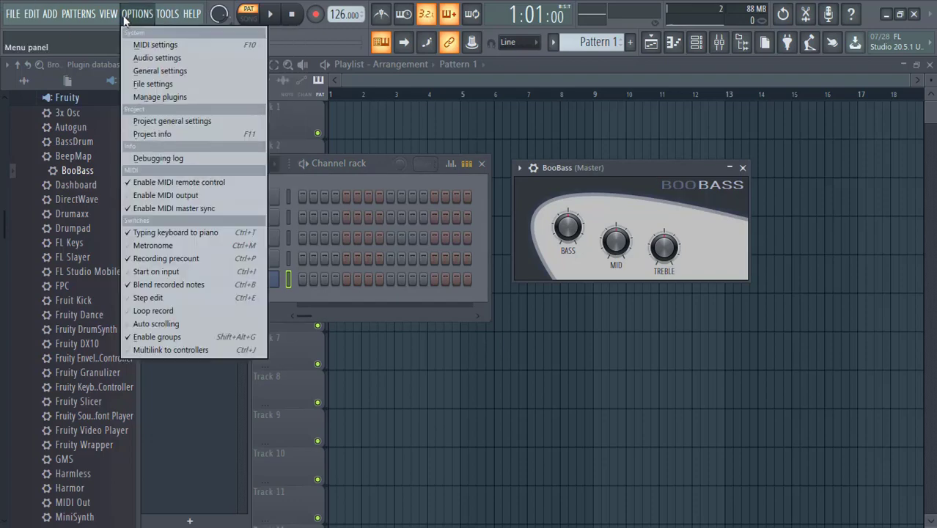
click(151, 45)
click(269, 147)
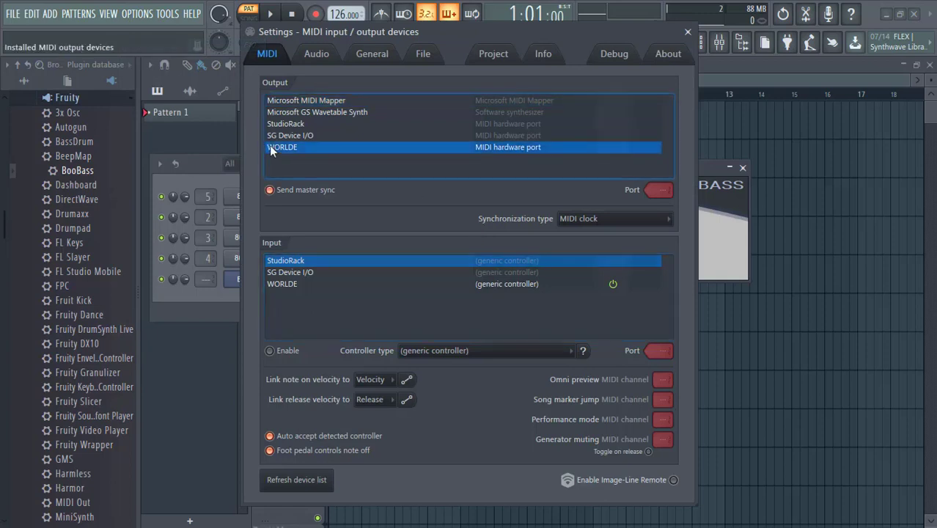
click(284, 283)
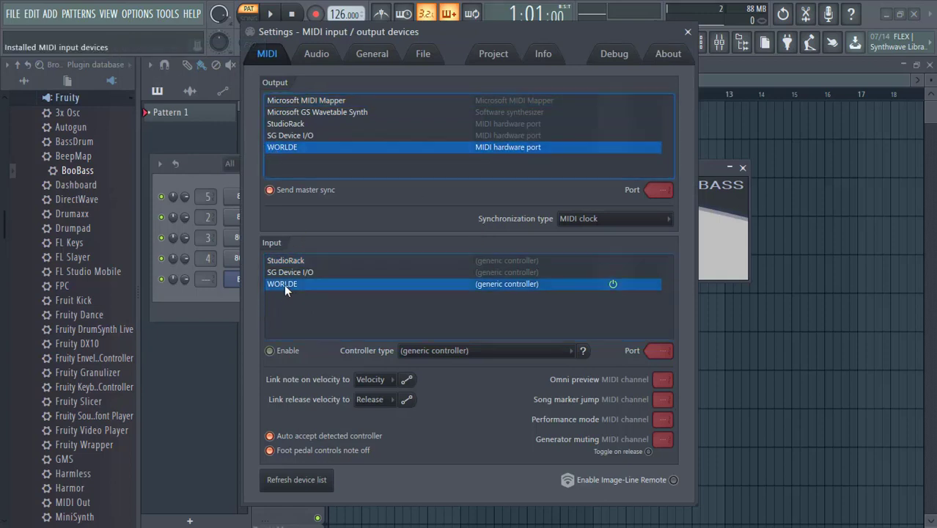
click(688, 31)
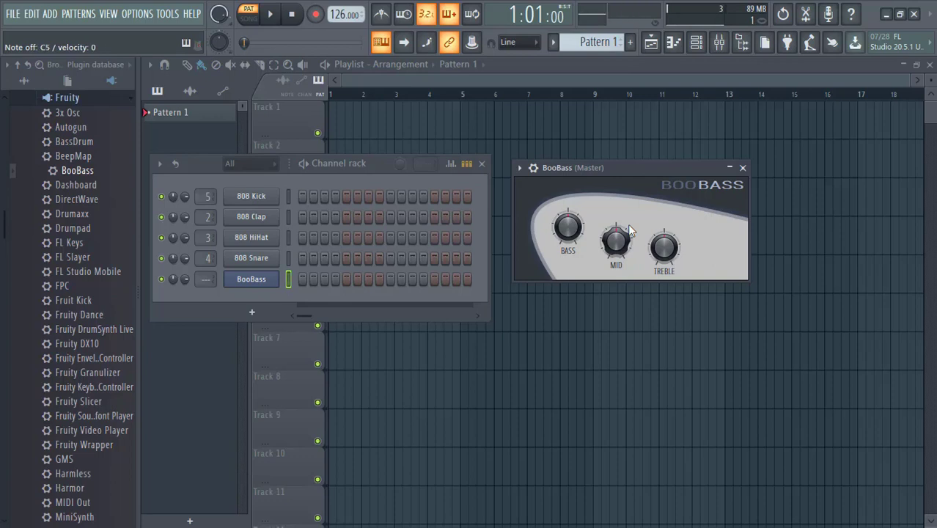
Close the BooBass plugin window and enlarge the Channel rack slightly.
click(743, 169)
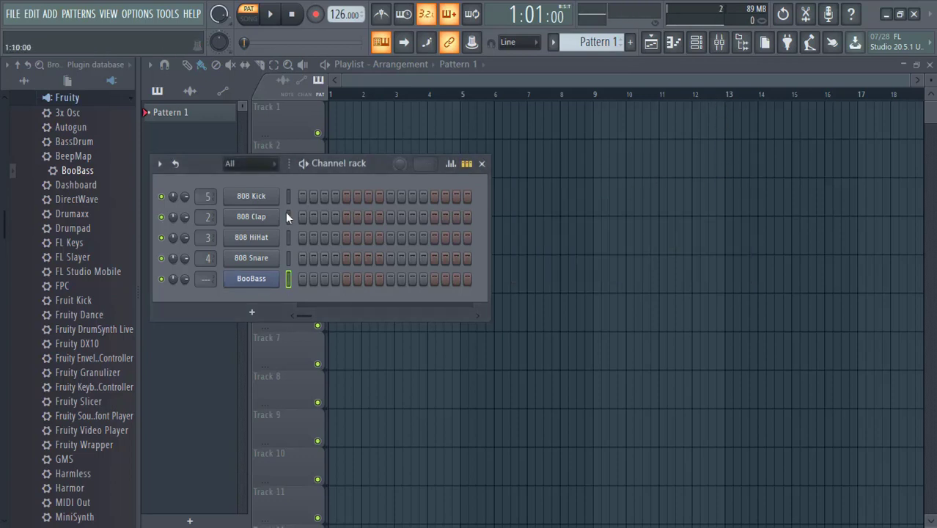
drag(487, 320, 498, 341)
Place A#6, G6, B6 and D7 notes in BooBass, move A#6 to B6, add A6.
click(672, 42)
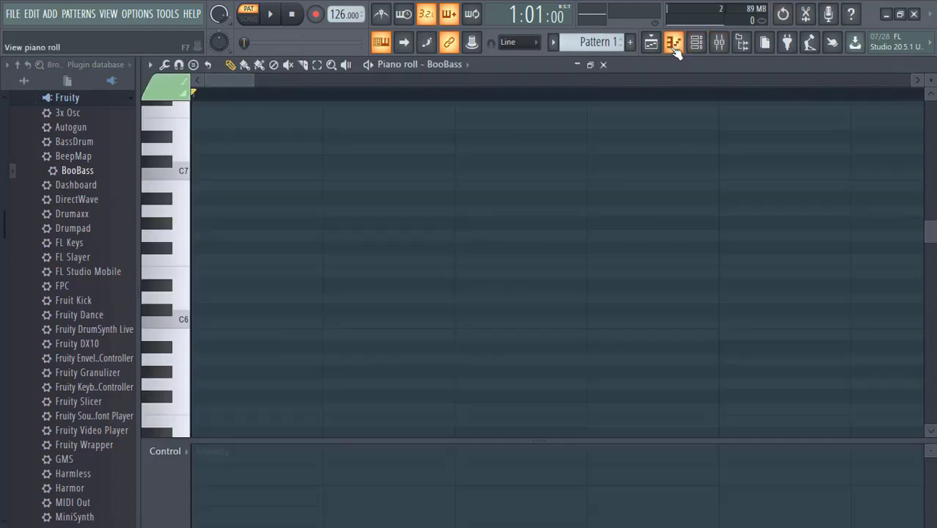
click(230, 198)
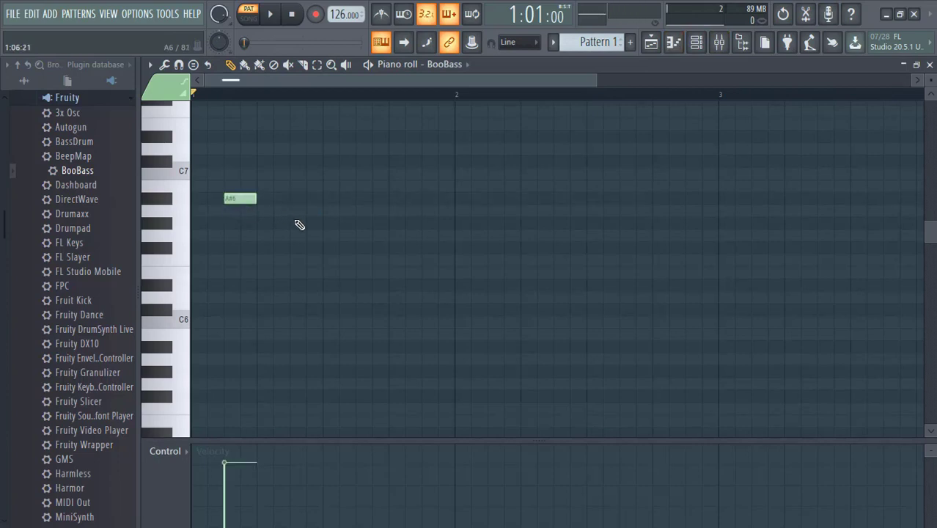
click(330, 235)
click(560, 186)
click(771, 150)
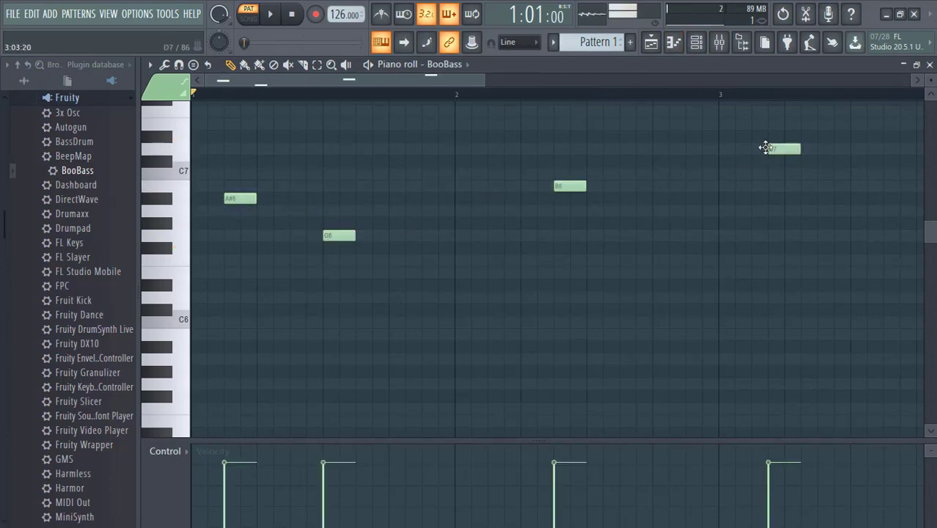
scroll(771, 154, up, 10)
scroll(771, 157, down, 10)
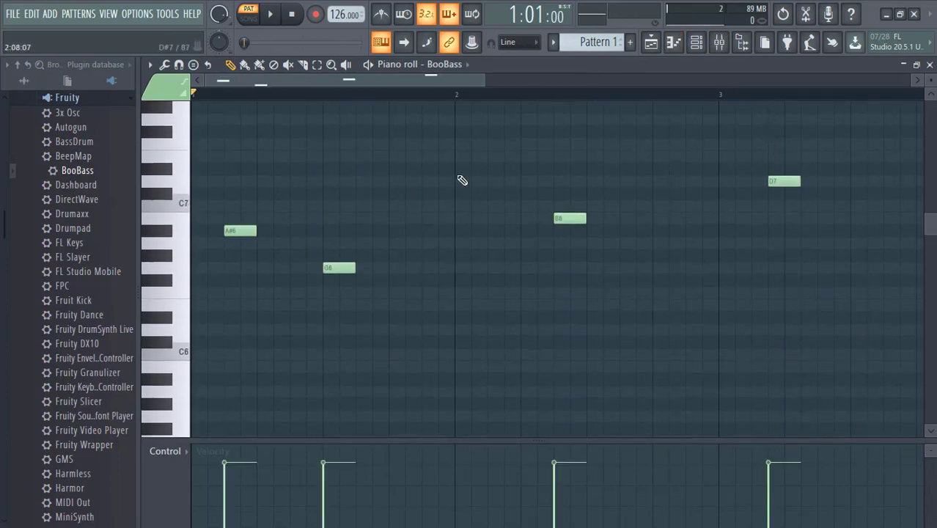
drag(235, 232, 201, 219)
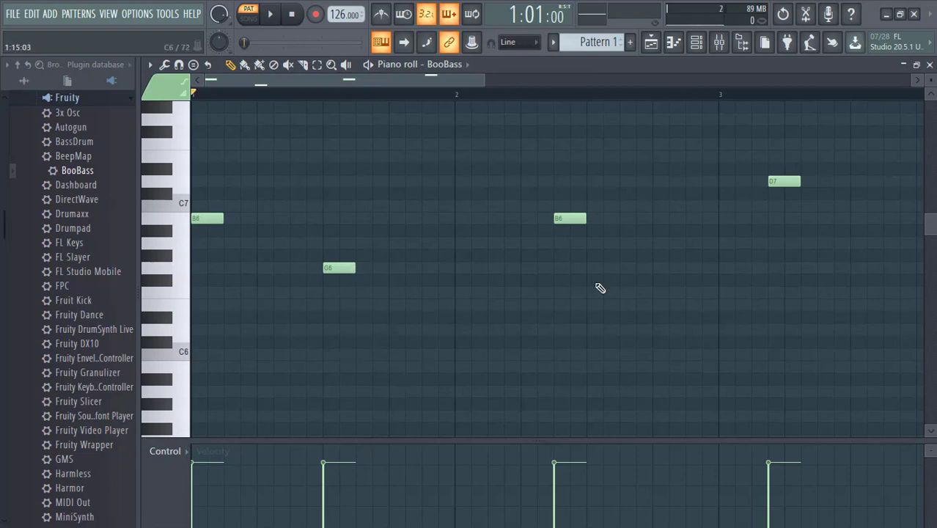
click(409, 245)
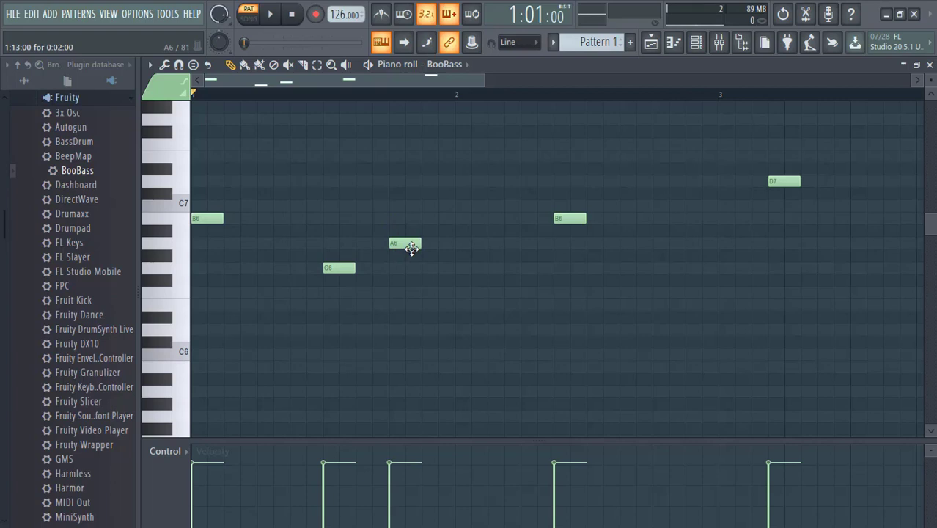
Delete the A6, G6, both B6 and D7 notes so the pattern is empty.
right_click(400, 244)
right_click(337, 267)
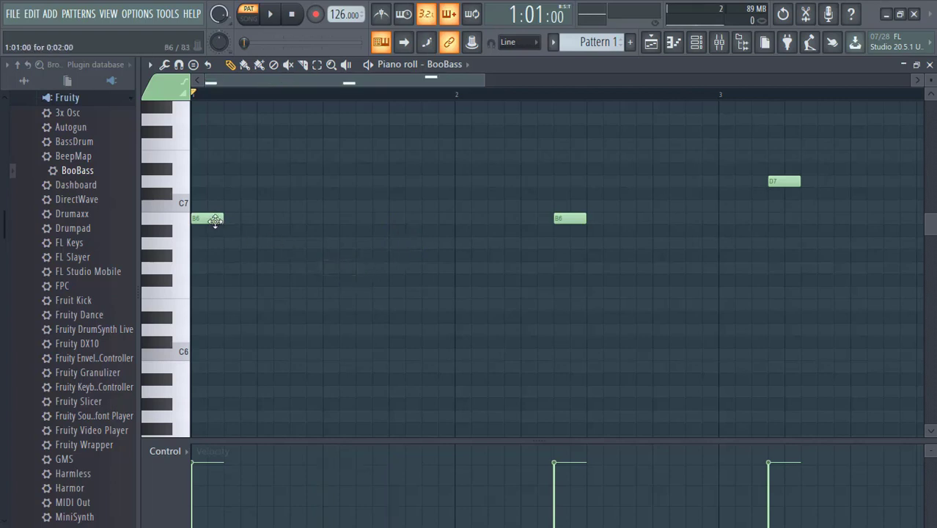
right_click(214, 220)
right_click(575, 218)
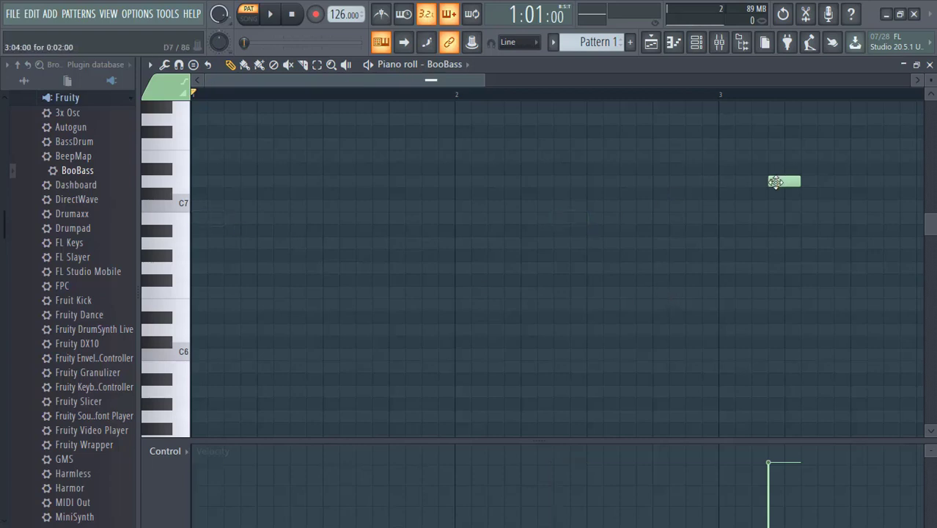
right_click(775, 182)
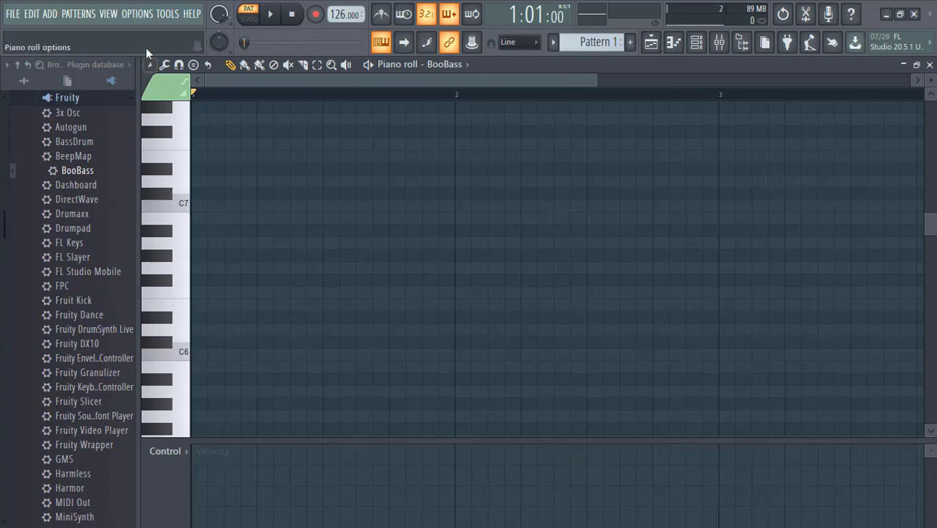
Arm recording for notes and automation and start recording BooBass after a count-in.
click(316, 15)
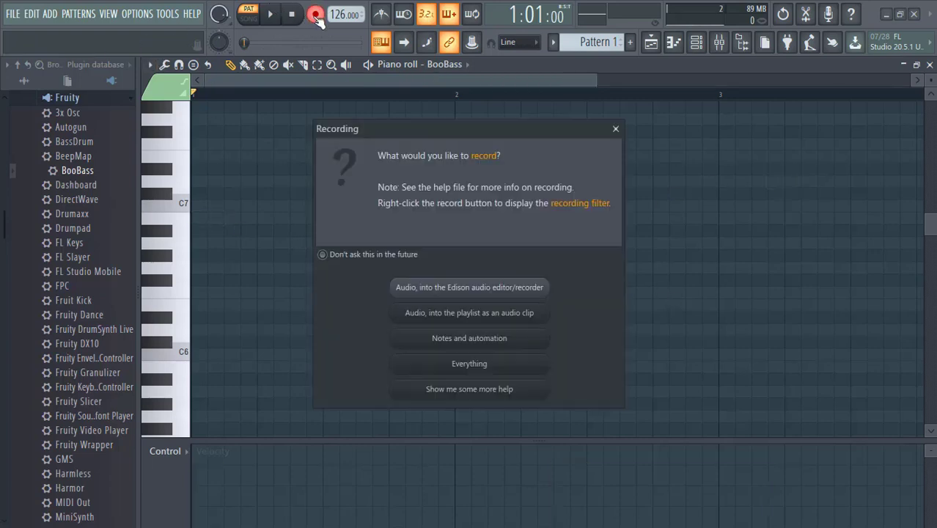
click(442, 340)
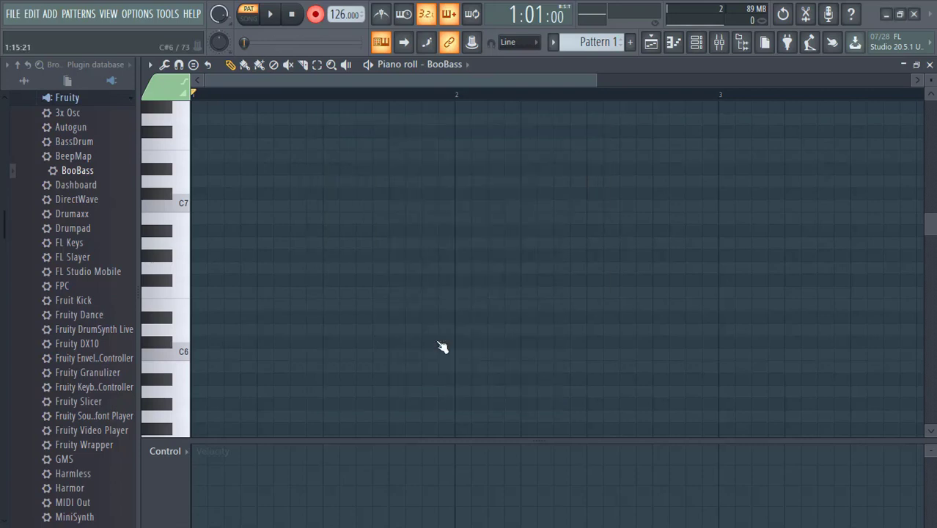
click(274, 19)
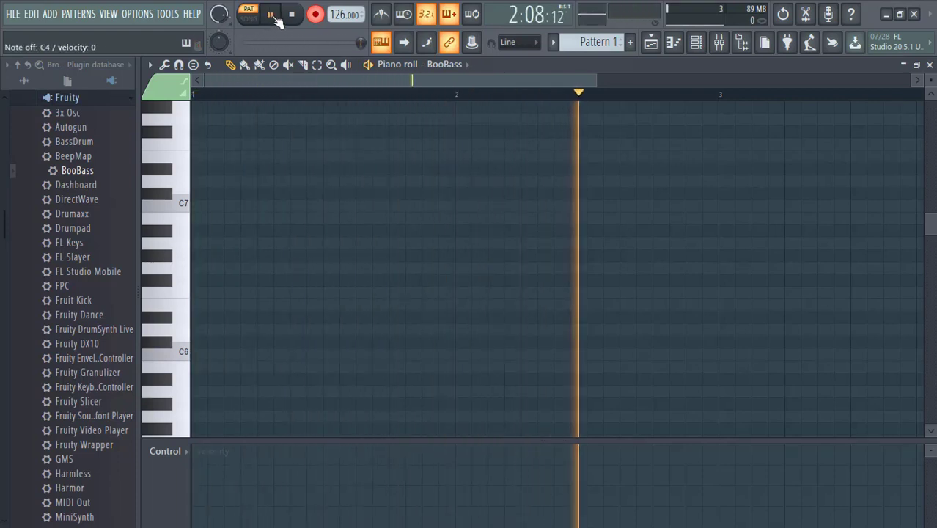
Stop recording, then audition the second C4 note and play back the recorded pattern.
click(291, 14)
scroll(326, 195, up, 10)
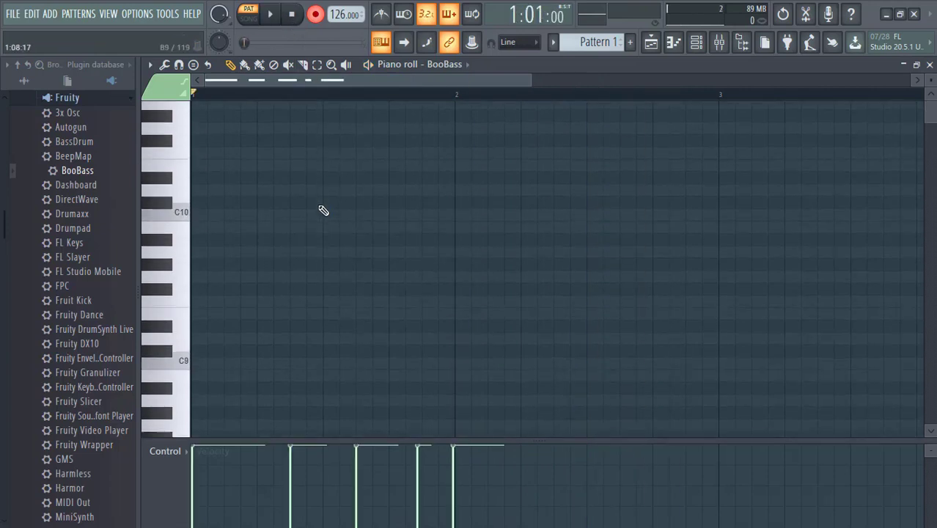
scroll(323, 211, down, 20)
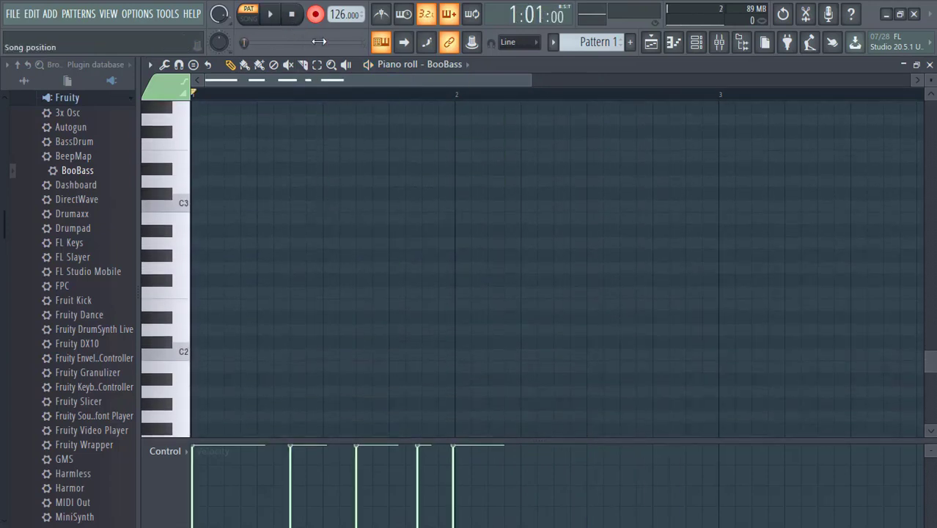
scroll(314, 168, up, 5)
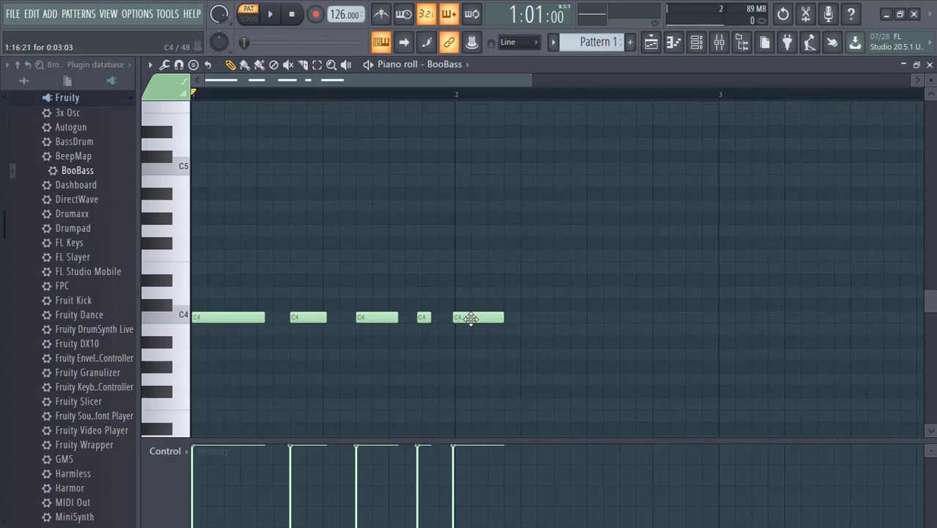
click(301, 318)
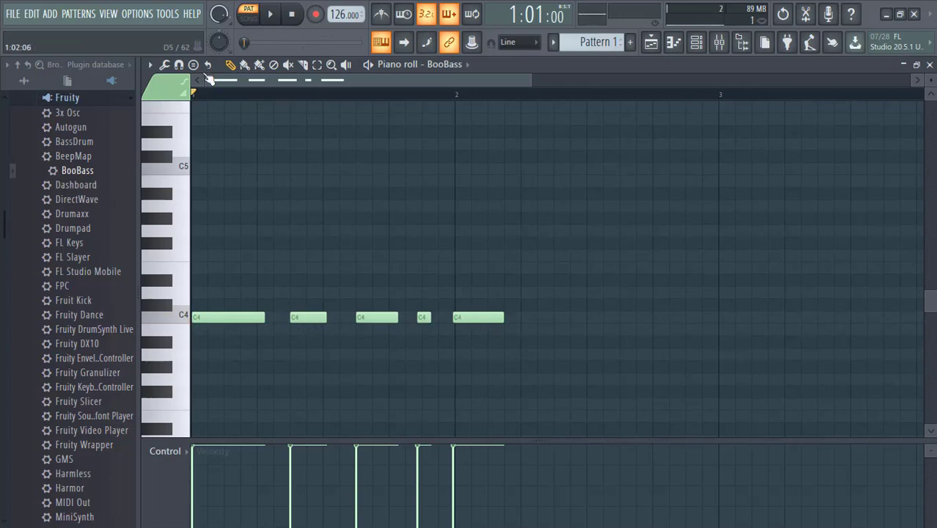
click(379, 70)
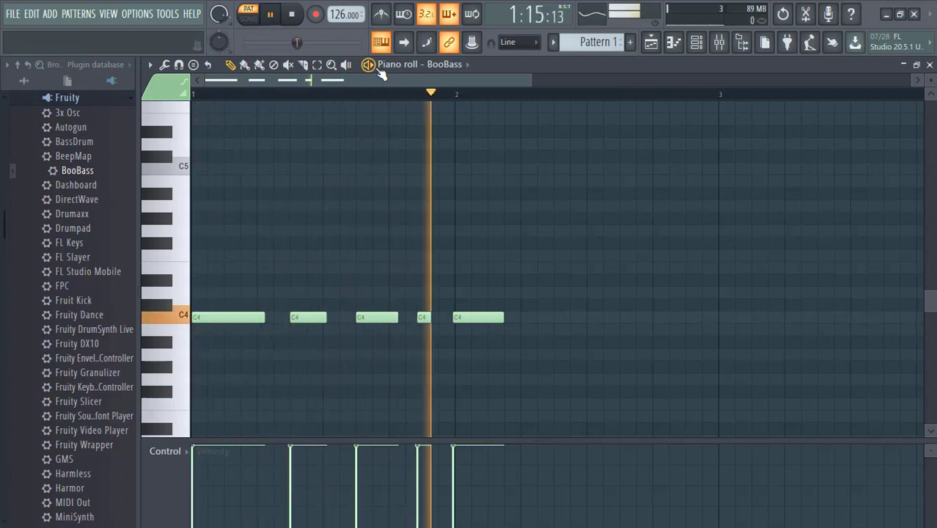
click(379, 71)
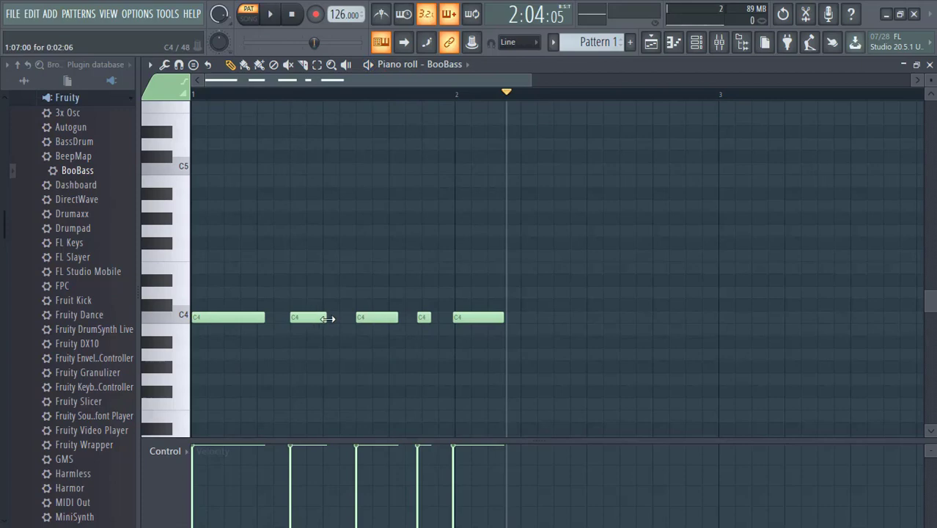
Lengthen the second C4 note by one step, quantize all notes, and replay the pattern.
drag(327, 318, 332, 317)
key(ctrl+q)
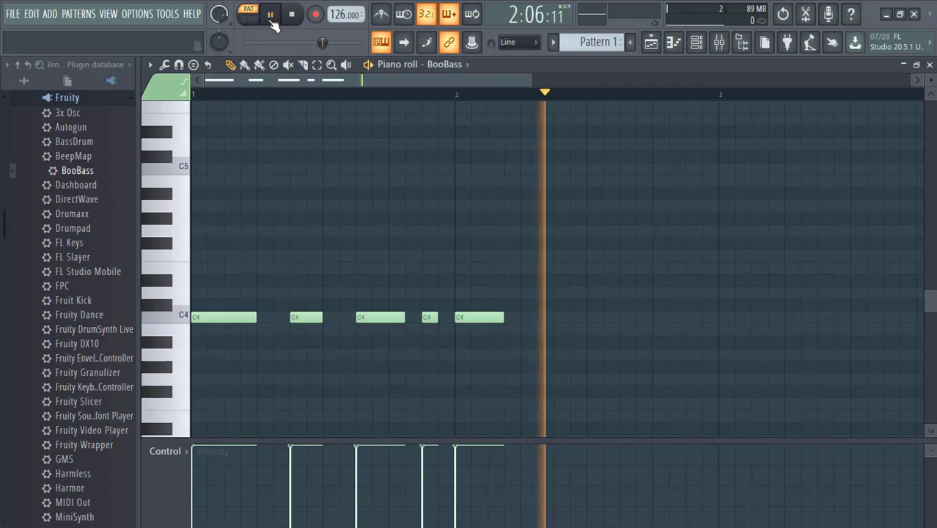
click(269, 16)
key(space)
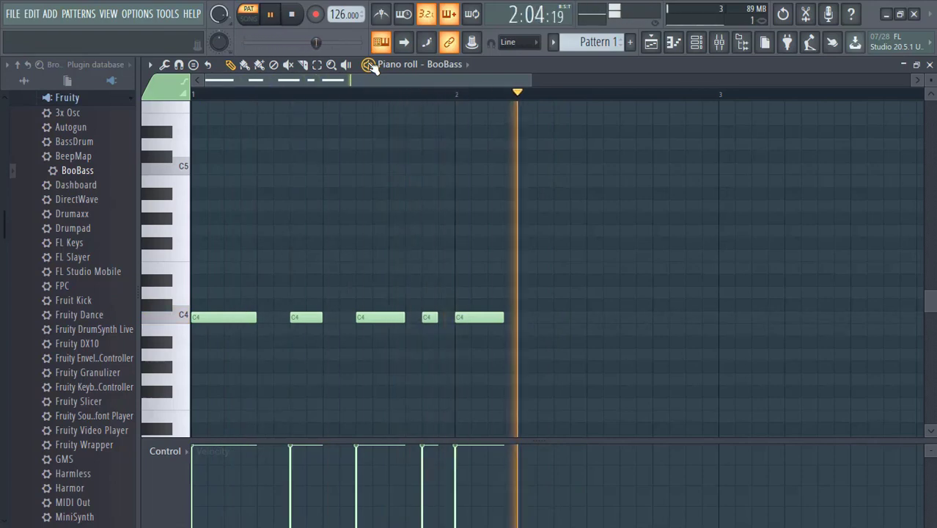
key(space)
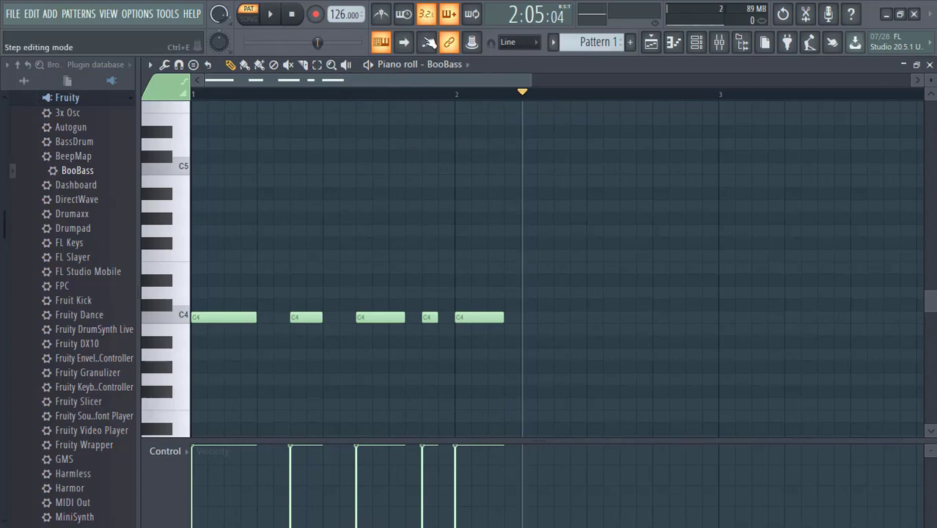
Open the Playlist - Arrangement window from the toolbar.
click(652, 46)
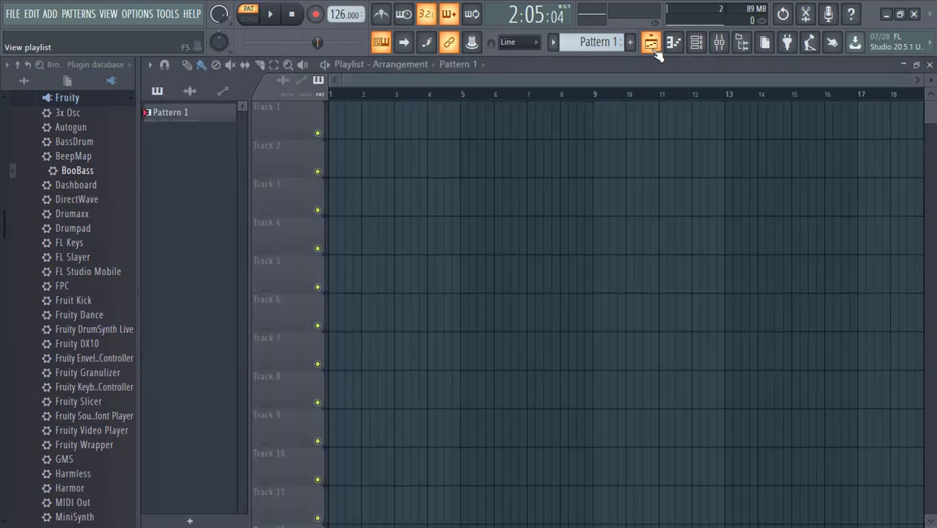
Rename Pattern 1 to 'bass' through Rename and color.
click(614, 42)
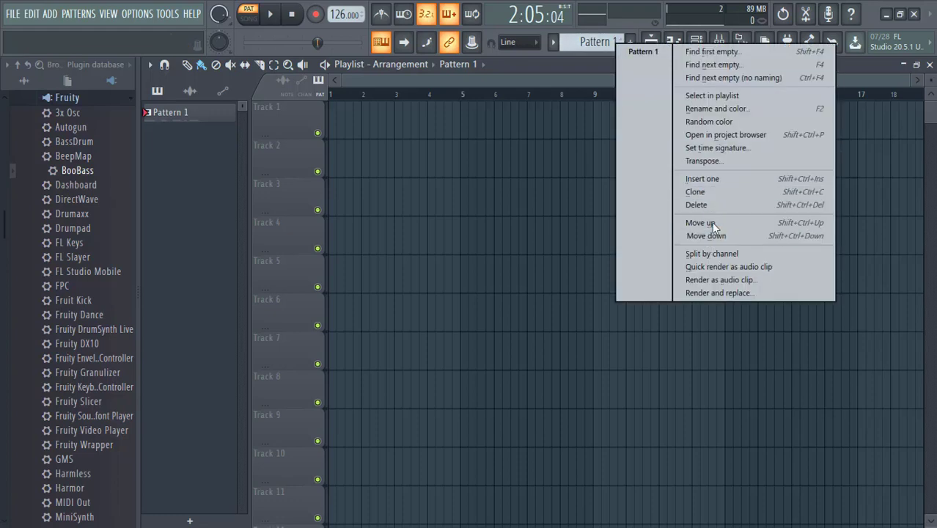
click(733, 110)
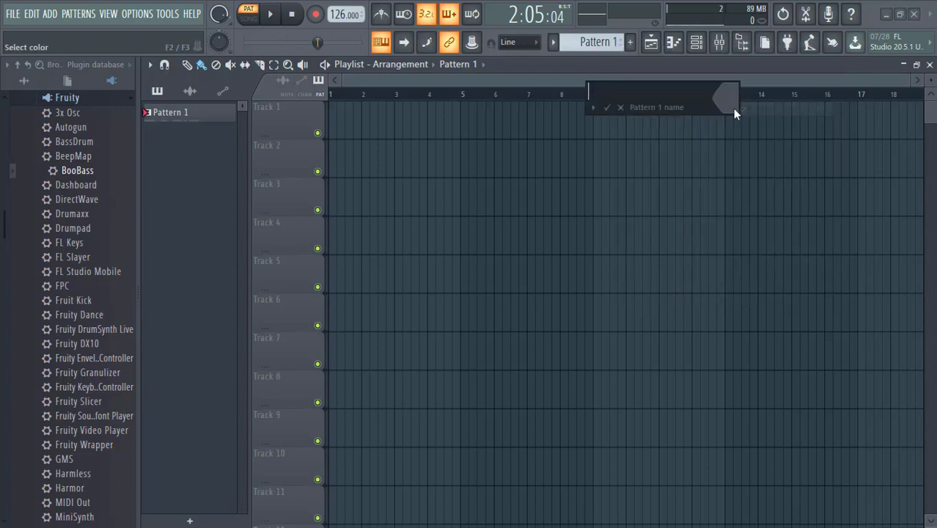
text(bass)
key(Return)
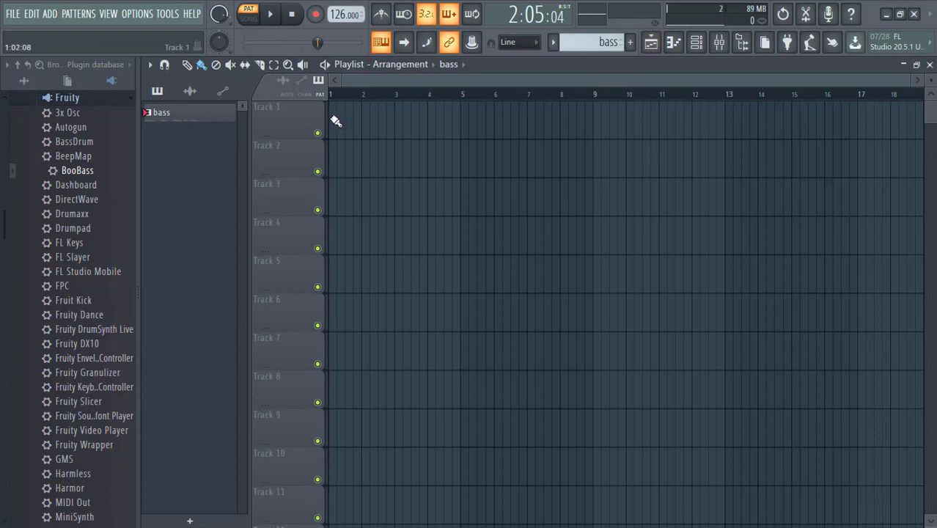
Paint a shortened bass clip at bar 1 and another at bar 3 on Track 1, then preview.
click(188, 115)
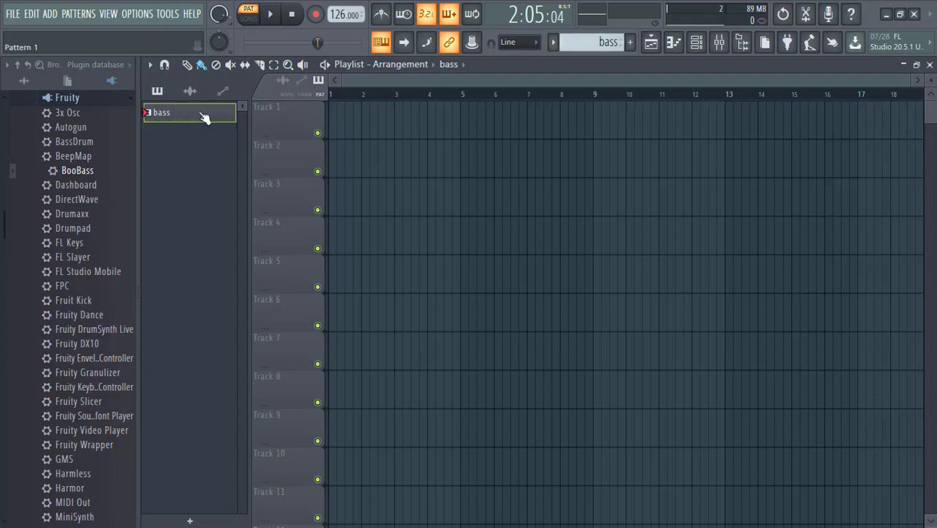
click(336, 120)
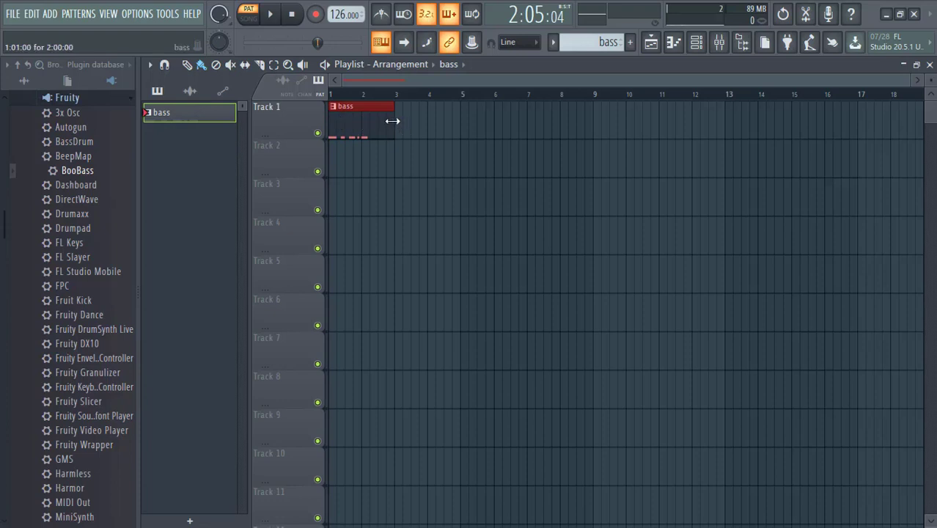
drag(392, 117, 369, 118)
click(399, 121)
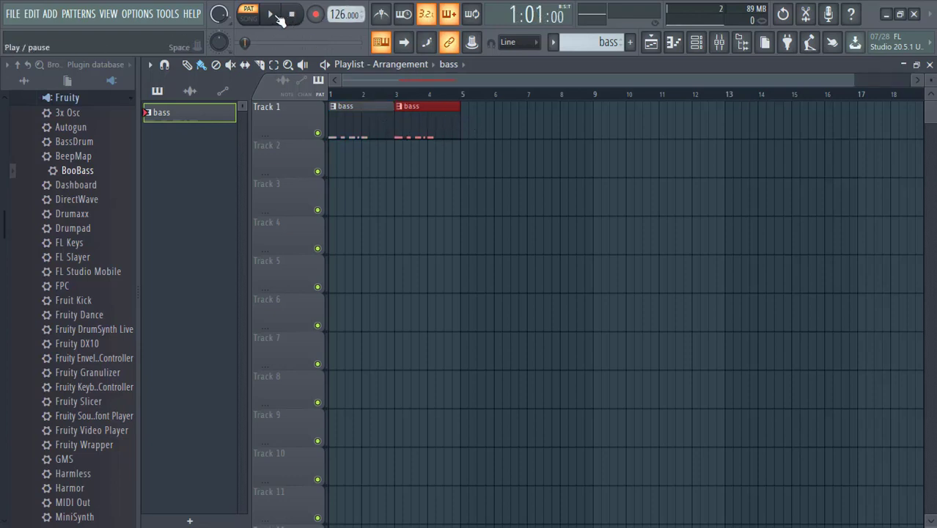
click(278, 17)
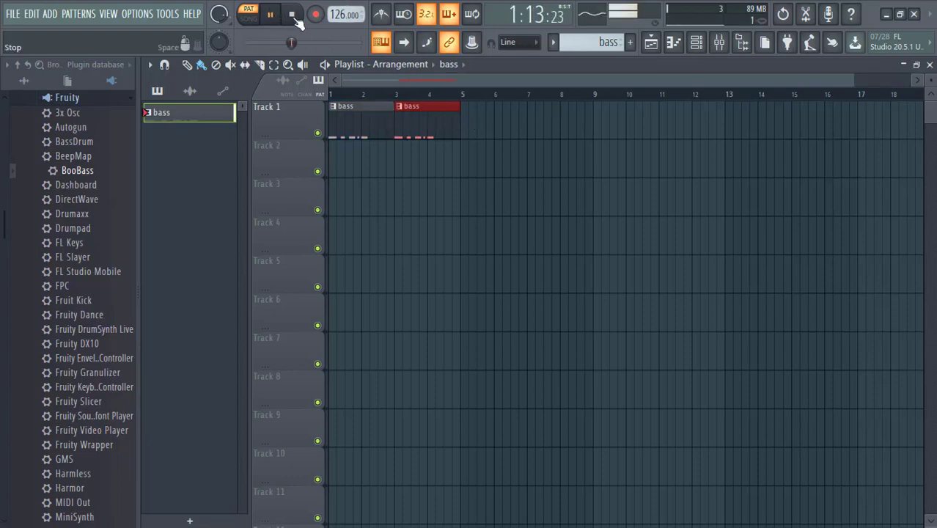
click(294, 17)
Switch to SONG mode, rewind to bar 1, and play the two-clip arrangement through.
click(249, 15)
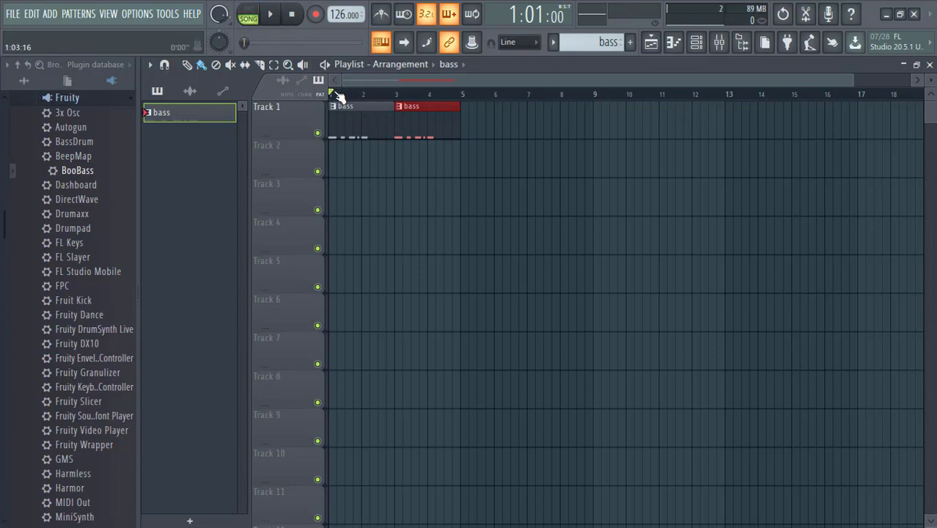
mouse_move(338, 97)
mouse_down()
mouse_move(435, 96)
mouse_move(332, 92)
mouse_up()
click(271, 16)
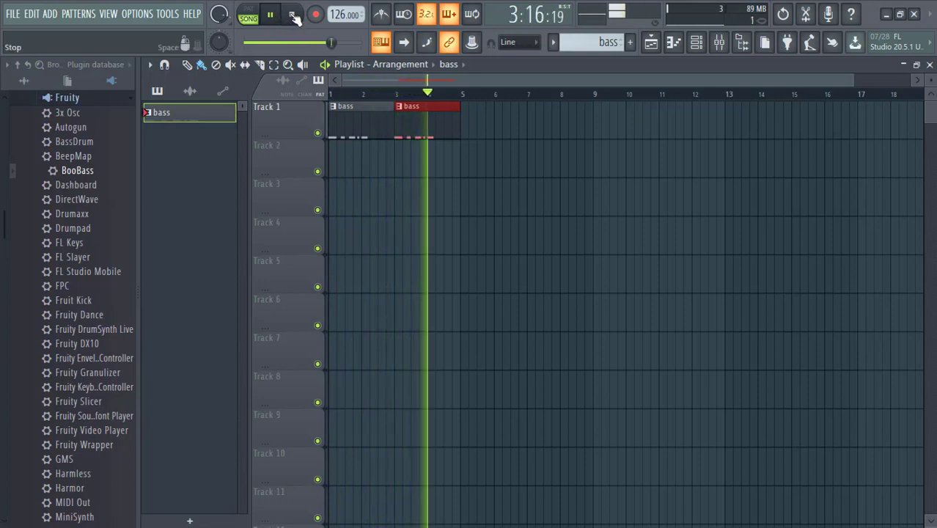
click(293, 16)
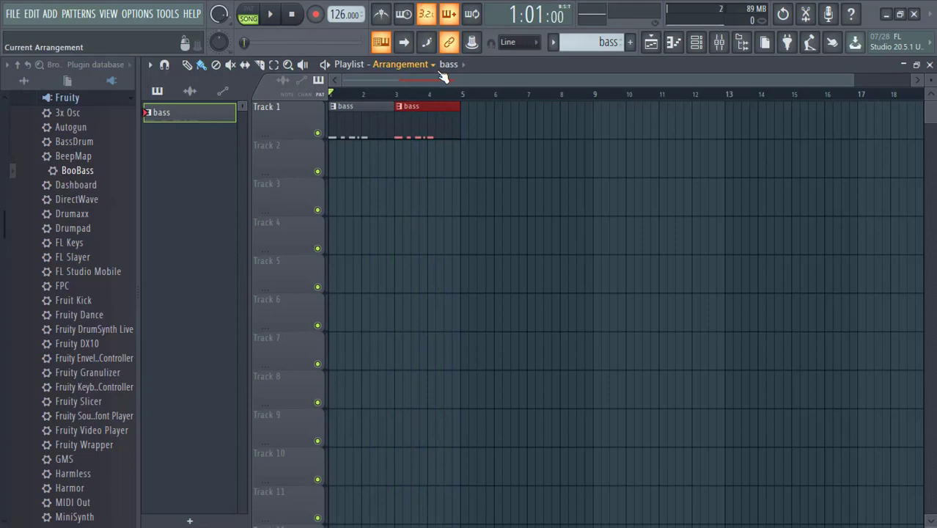